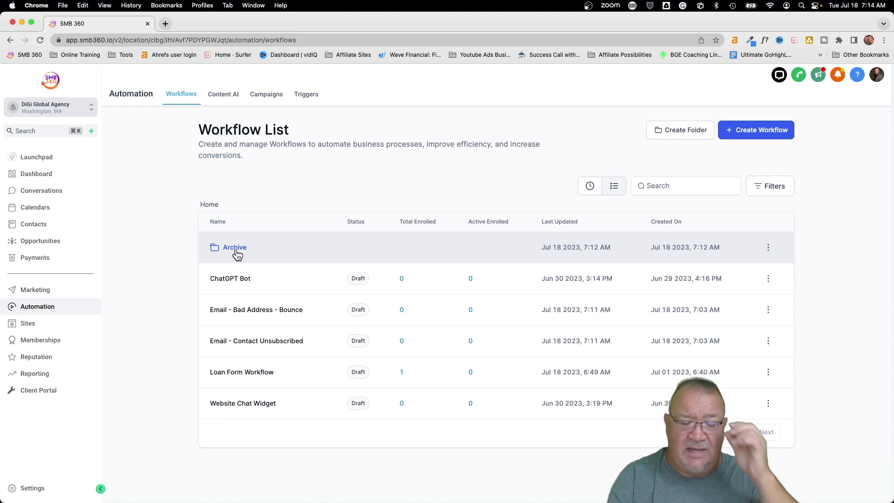
Step: Open the account switcher list from the DiGi Global Agency workflows page
{"action": "left_click", "coordinate": [79, 110]}
Step: Return to the agency view and browse the full Sub-Accounts list
{"action": "left_click", "coordinate": [153, 136]}
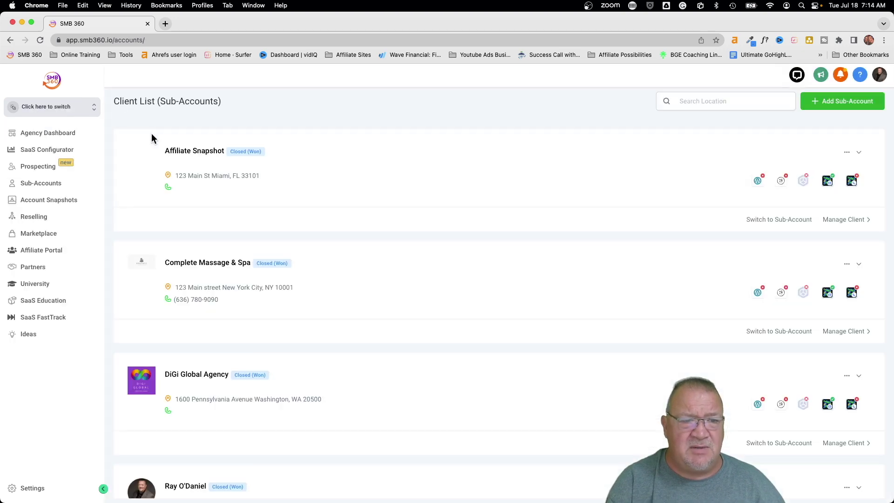
{"action": "left_click", "coordinate": [49, 184]}
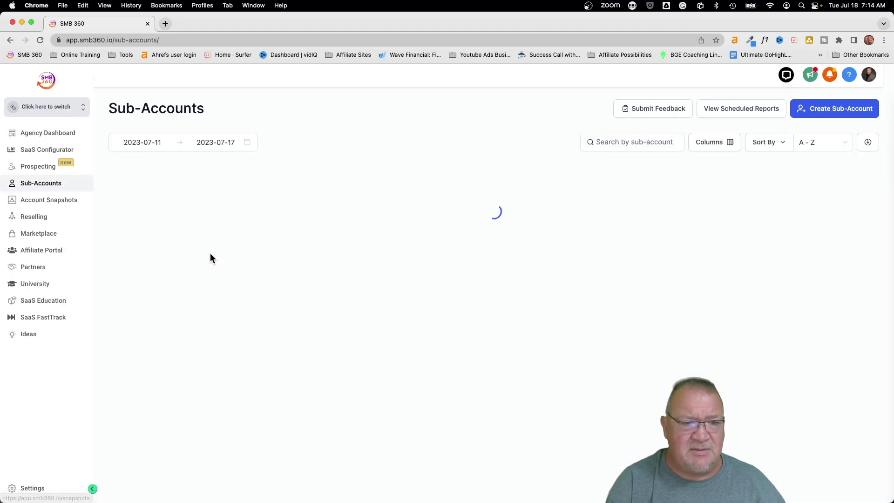
{"action": "scroll", "coordinate": [321, 300], "scroll_direction": "down", "scroll_amount": 5}
{"action": "scroll", "coordinate": [321, 300], "scroll_direction": "down", "scroll_amount": 3}
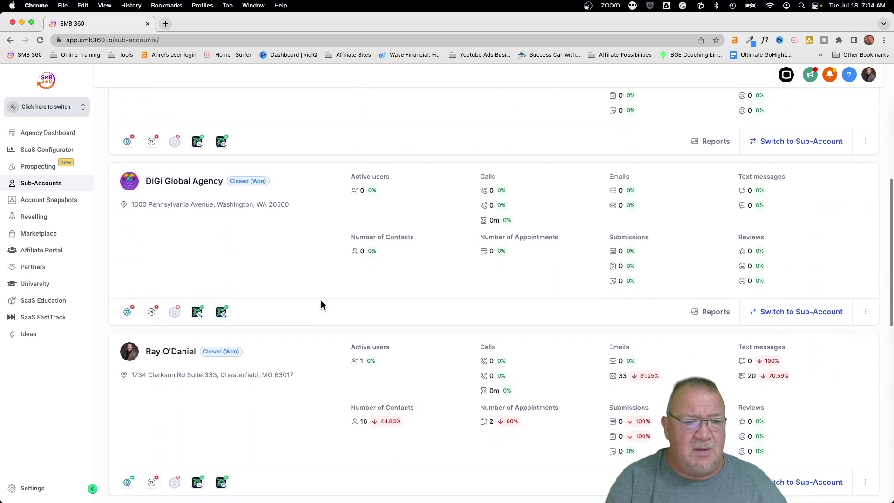
{"action": "scroll", "coordinate": [635, 175], "scroll_direction": "up", "scroll_amount": 10}
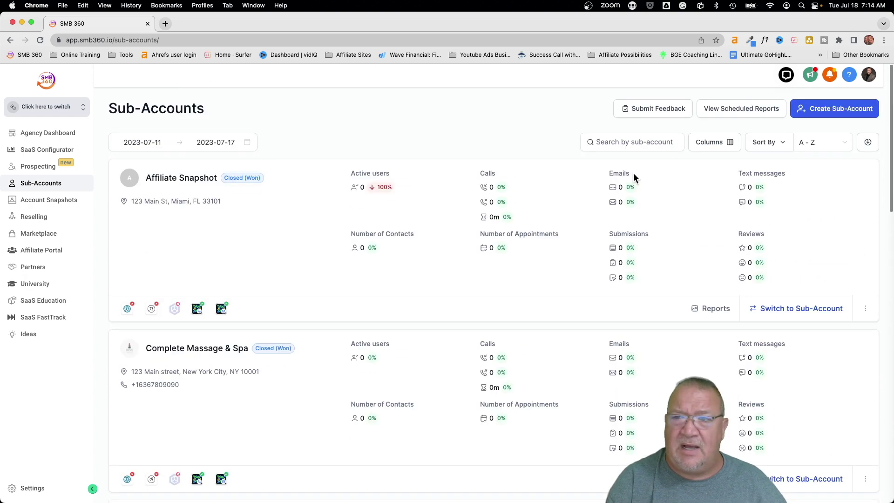
Step: Create a sub-account from the Blank Snapshot, choosing to add the account manually
{"action": "left_click", "coordinate": [834, 110]}
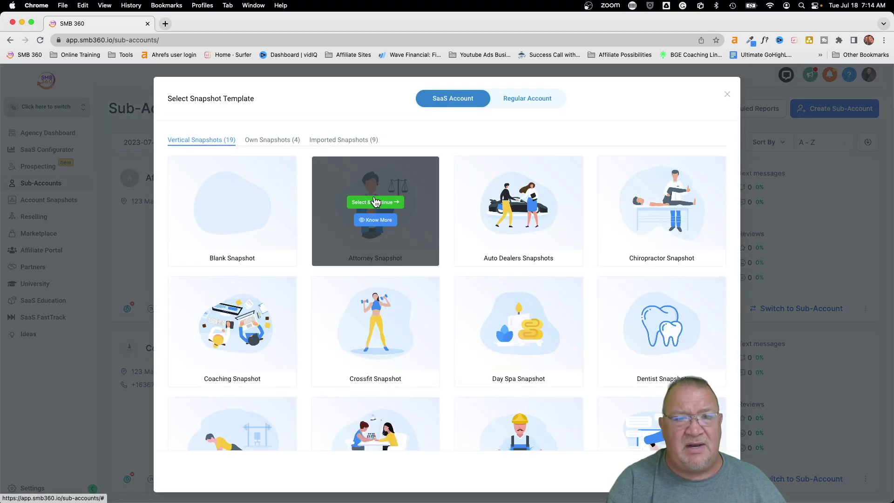
{"action": "mouse_move", "coordinate": [232, 211]}
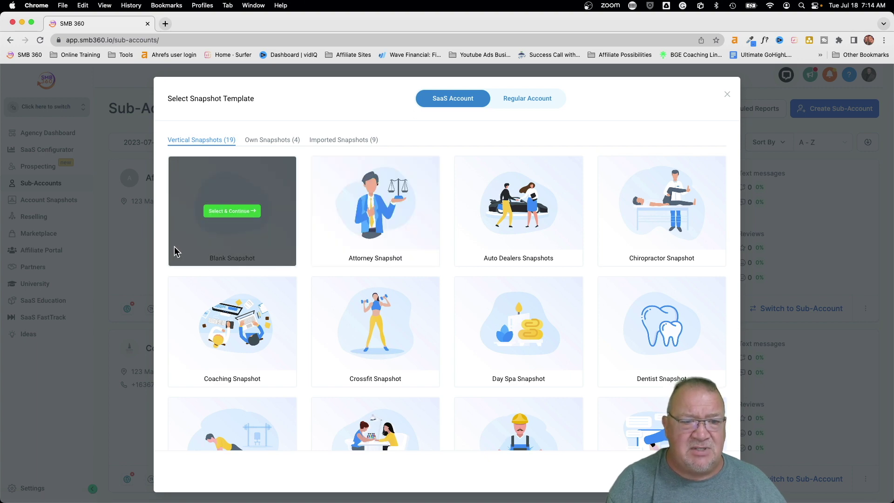
{"action": "left_click", "coordinate": [225, 212]}
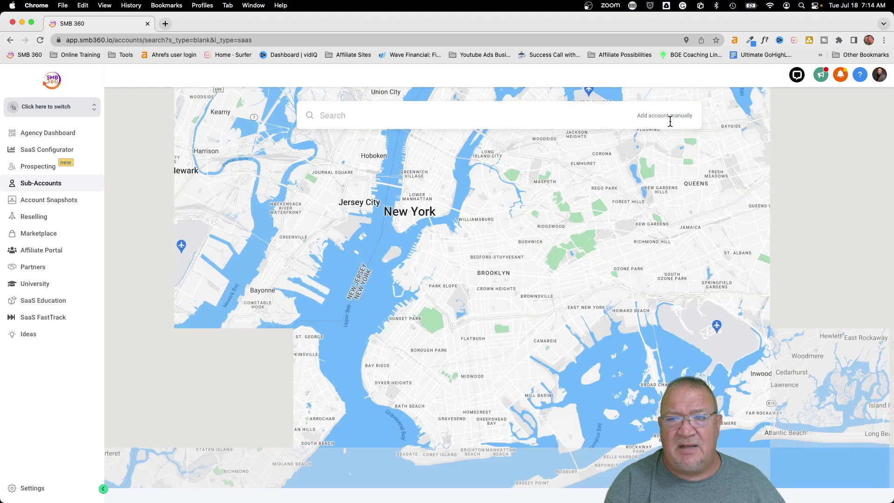
{"action": "left_click", "coordinate": [667, 120]}
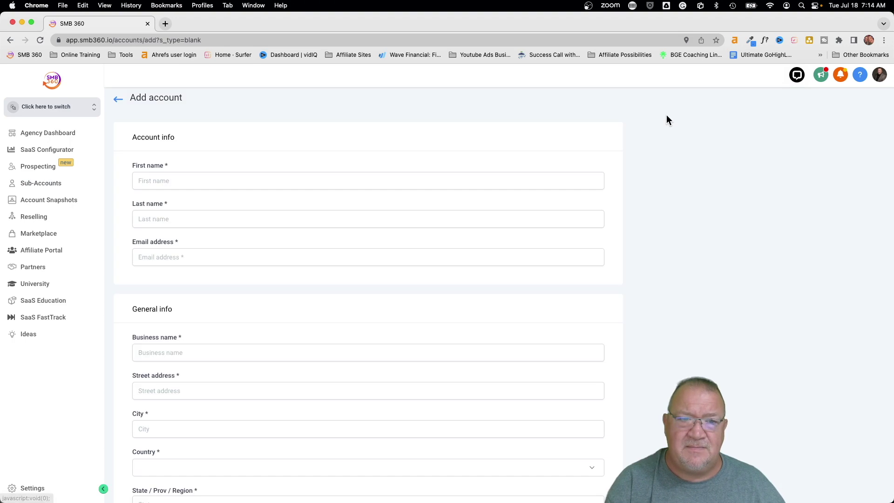
Step: Enter contact first name Test, last name User, and the email address
{"action": "left_click", "coordinate": [206, 179]}
{"action": "type", "text": "Test"}
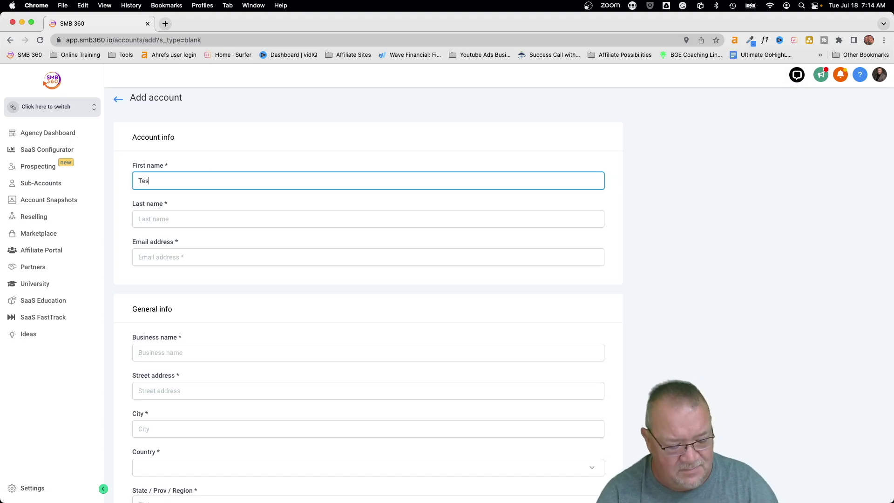
{"action": "key", "text": "Tab"}
{"action": "type", "text": "Use"}
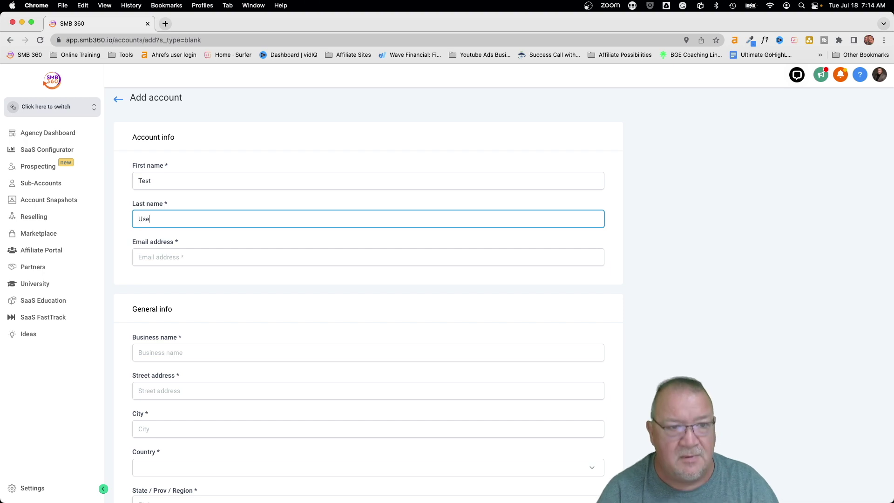
{"action": "type", "text": "r"}
{"action": "key", "text": "Tab"}
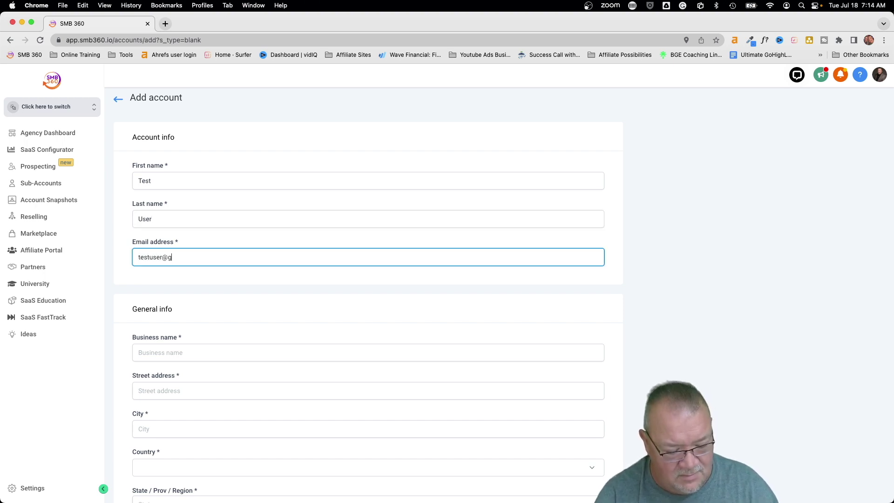
{"action": "type", "text": "om"}
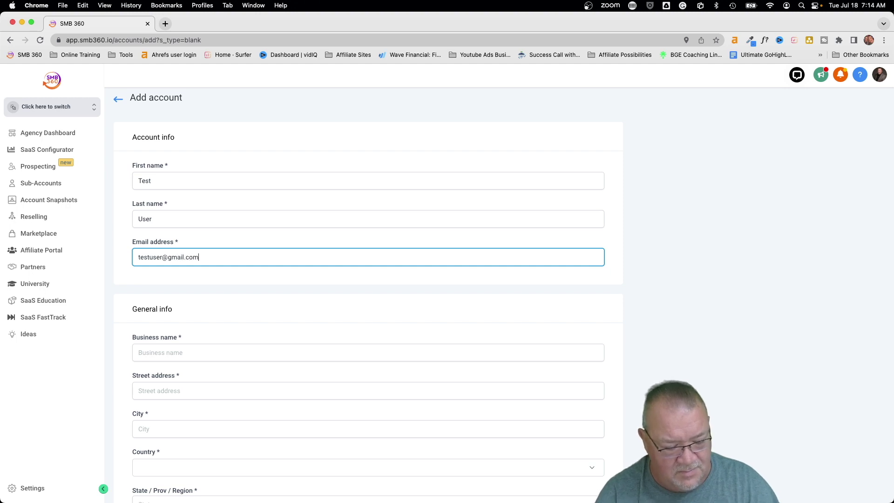
{"action": "key", "text": "Tab"}
Step: Enter business name Test User Inc, street 123 Main St and city New York
{"action": "scroll", "coordinate": [250, 256], "scroll_direction": "down", "scroll_amount": 1}
{"action": "scroll", "coordinate": [250, 256], "scroll_direction": "down", "scroll_amount": 2}
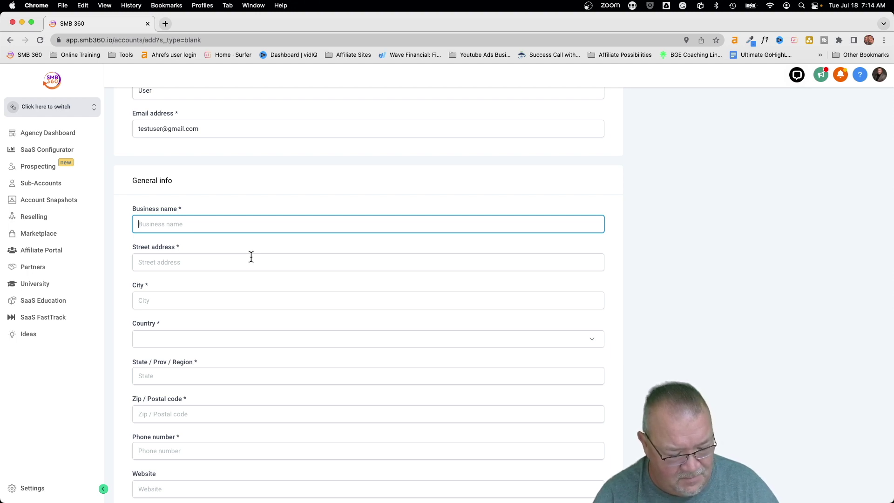
{"action": "type", "text": "Test User"}
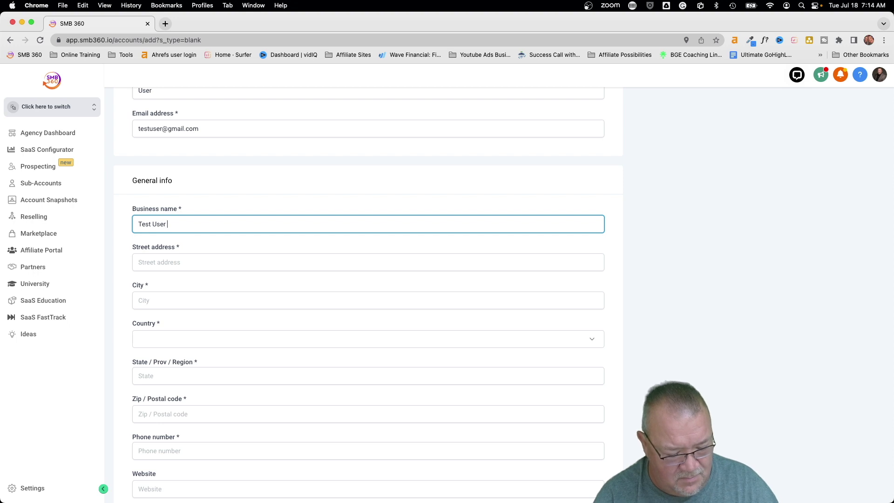
{"action": "type", "text": "Inc"}
{"action": "key", "text": "Tab"}
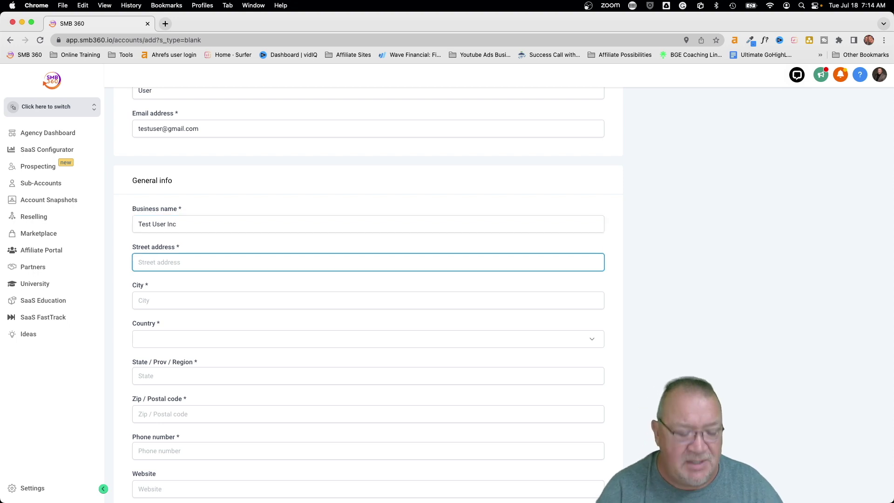
{"action": "type", "text": "123 Main"}
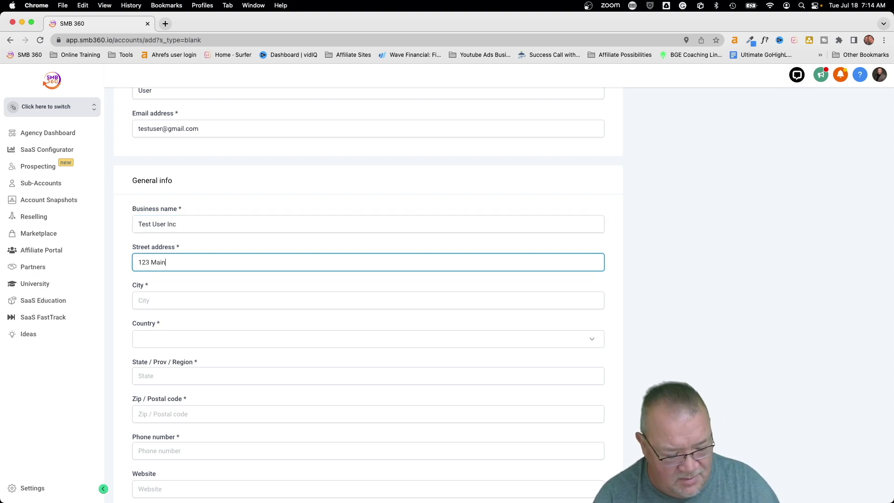
{"action": "type", "text": "t"}
{"action": "key", "text": "Tab"}
{"action": "type", "text": "New York"}
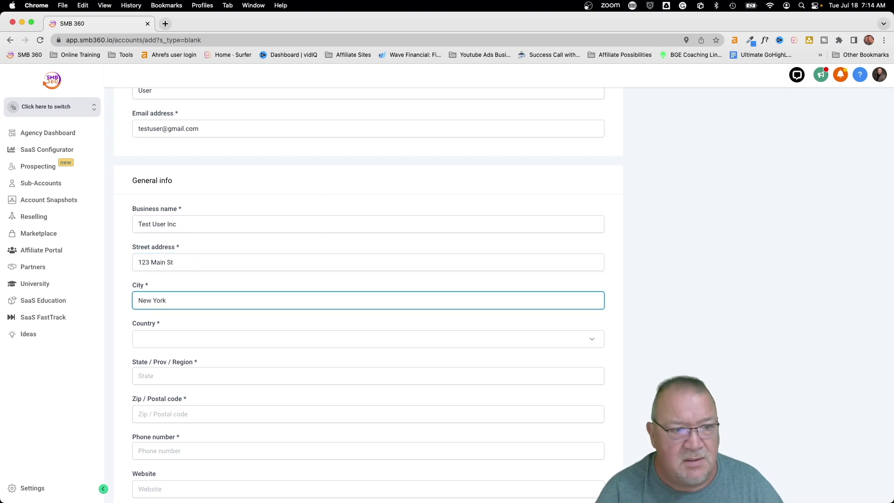
{"action": "key", "text": "Tab"}
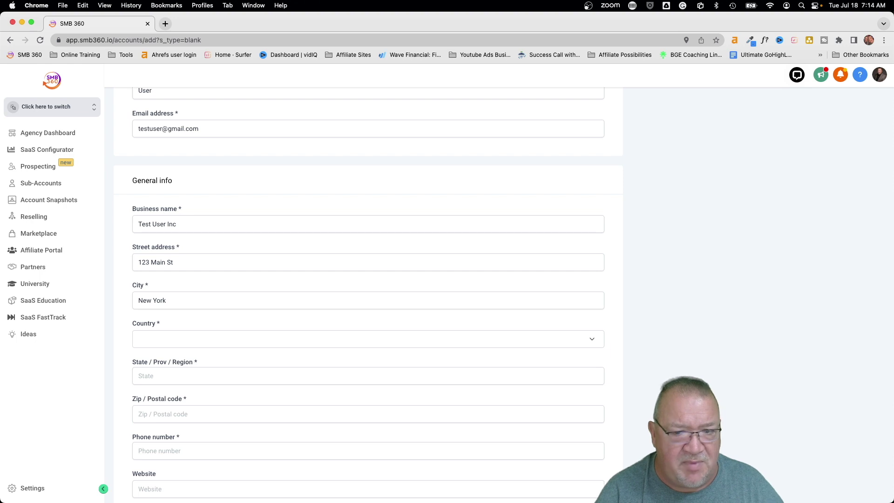
{"action": "left_click", "coordinate": [168, 347]}
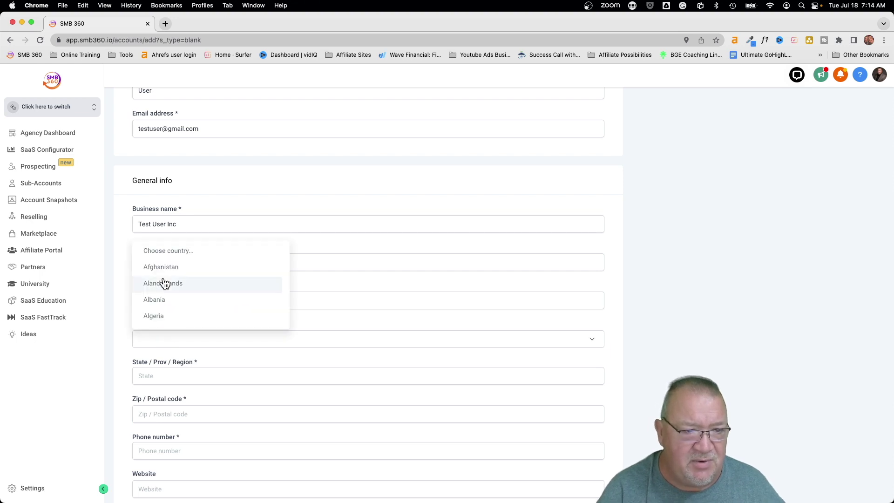
{"action": "scroll", "coordinate": [173, 287], "scroll_direction": "down", "scroll_amount": 1}
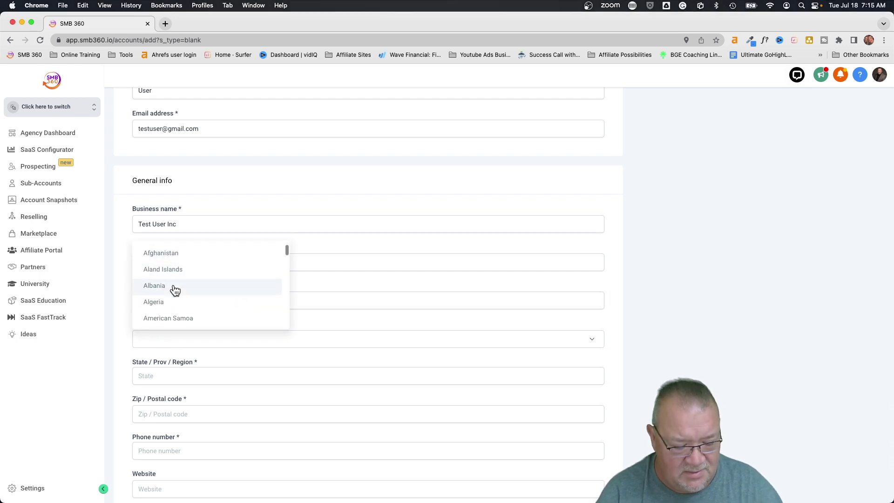
{"action": "key", "text": "u"}
{"action": "scroll", "coordinate": [174, 309], "scroll_direction": "down", "scroll_amount": 2}
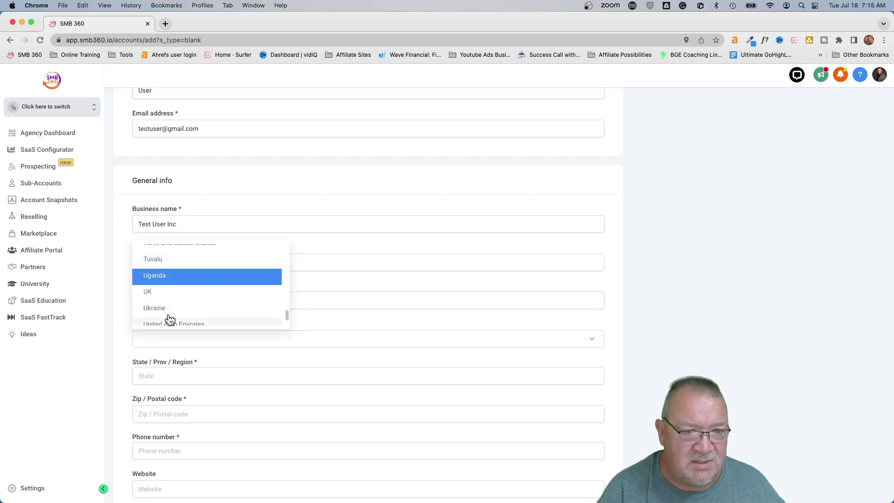
{"action": "scroll", "coordinate": [174, 300], "scroll_direction": "down", "scroll_amount": 1}
{"action": "left_click", "coordinate": [169, 309]}
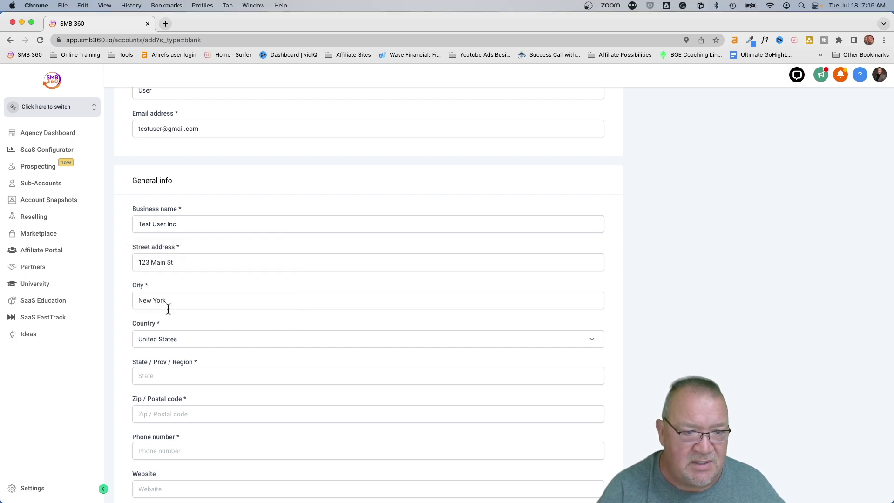
{"action": "left_click", "coordinate": [167, 378]}
{"action": "key", "text": "Tab"}
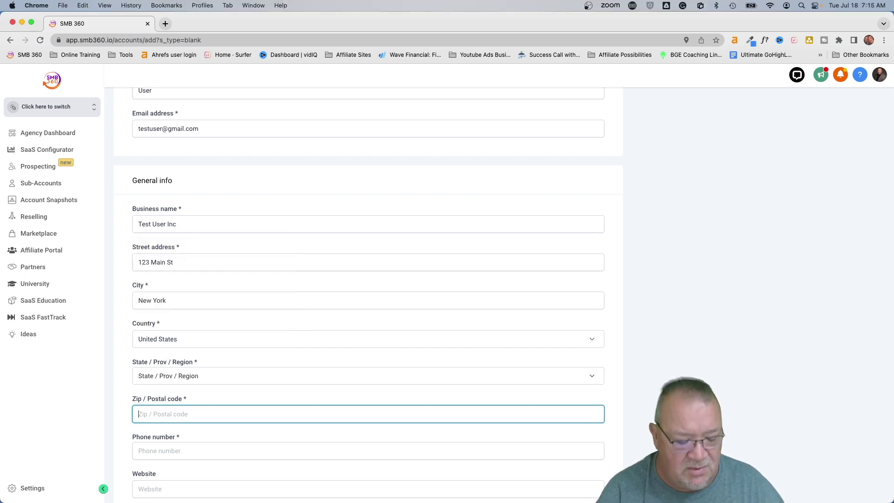
{"action": "type", "text": "90245"}
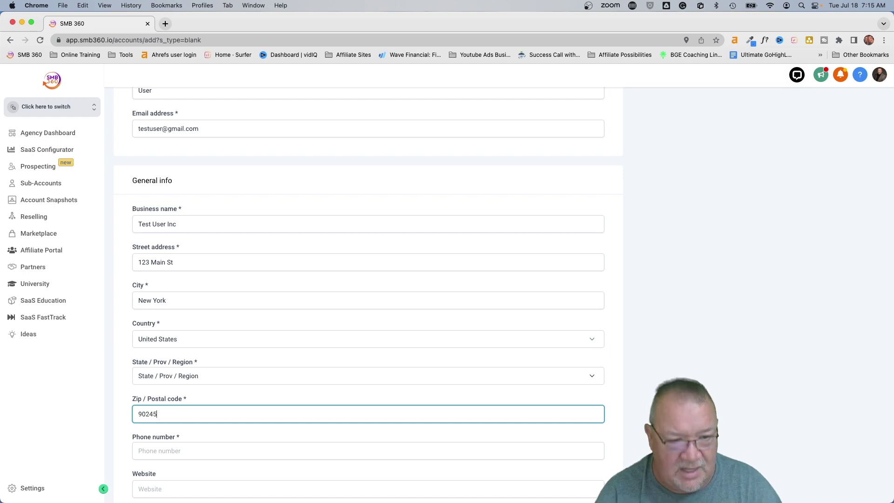
{"action": "scroll", "coordinate": [196, 385], "scroll_direction": "down", "scroll_amount": 3}
{"action": "left_click", "coordinate": [162, 341]}
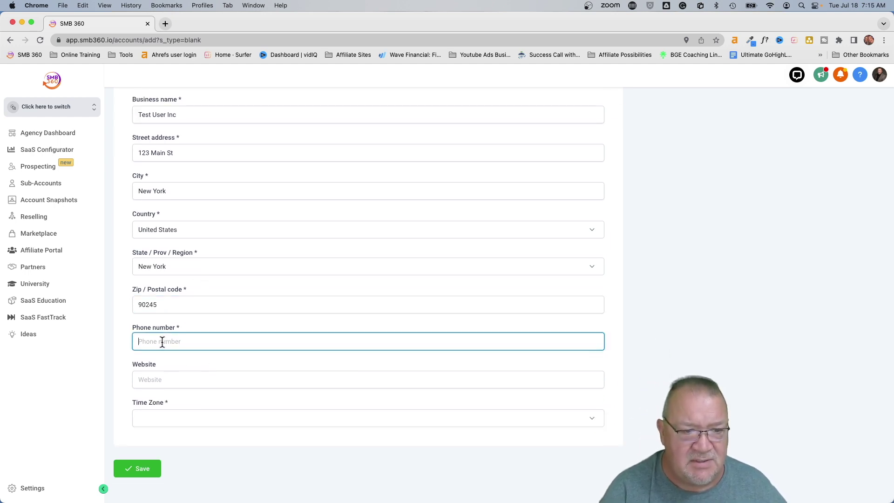
{"action": "type", "text": "+12125"}
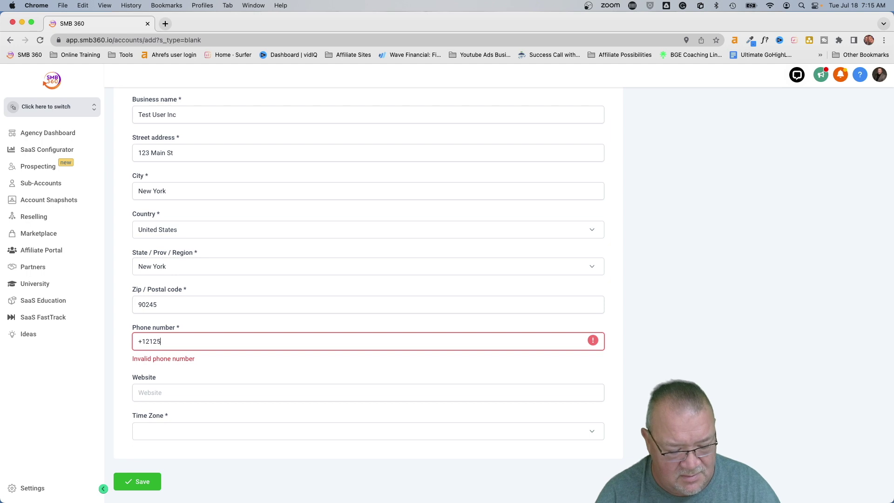
{"action": "type", "text": "550909"}
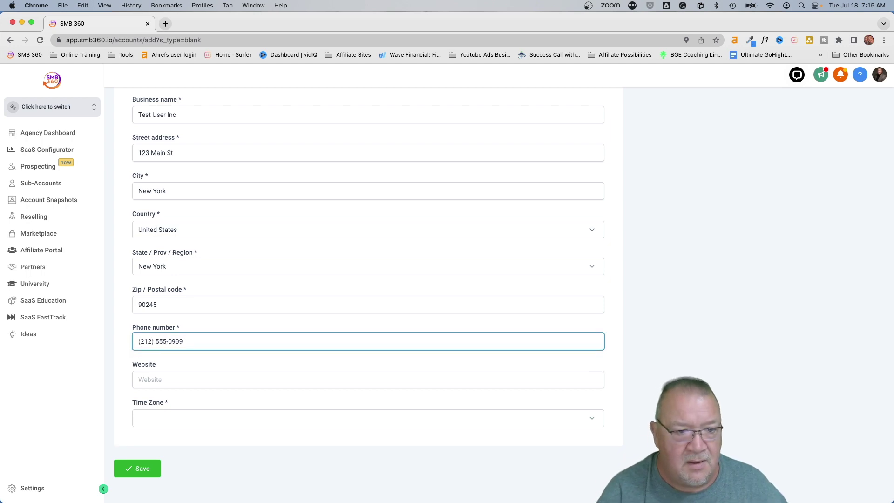
Step: Set the time zone to GMT-11:00 Pacific/Midway (SST)
{"action": "left_click", "coordinate": [155, 426]}
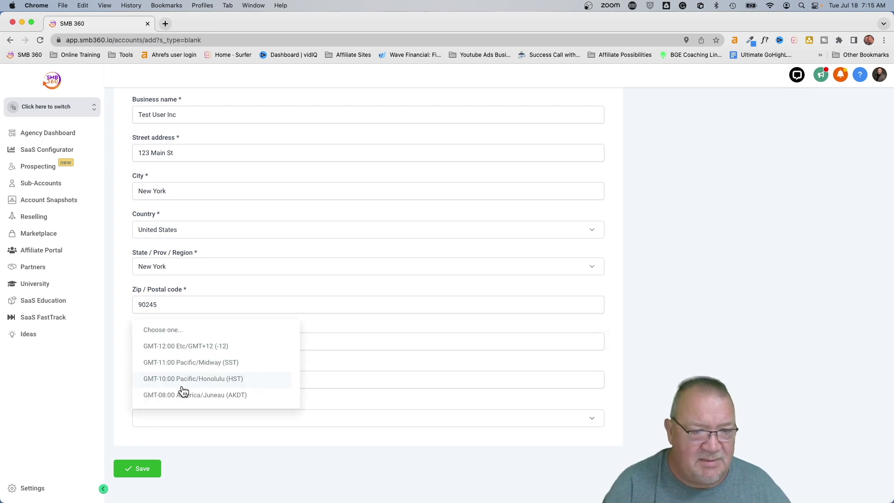
{"action": "scroll", "coordinate": [219, 377], "scroll_direction": "down", "scroll_amount": 1}
{"action": "scroll", "coordinate": [219, 377], "scroll_direction": "down", "scroll_amount": 2}
{"action": "scroll", "coordinate": [219, 377], "scroll_direction": "down", "scroll_amount": 2}
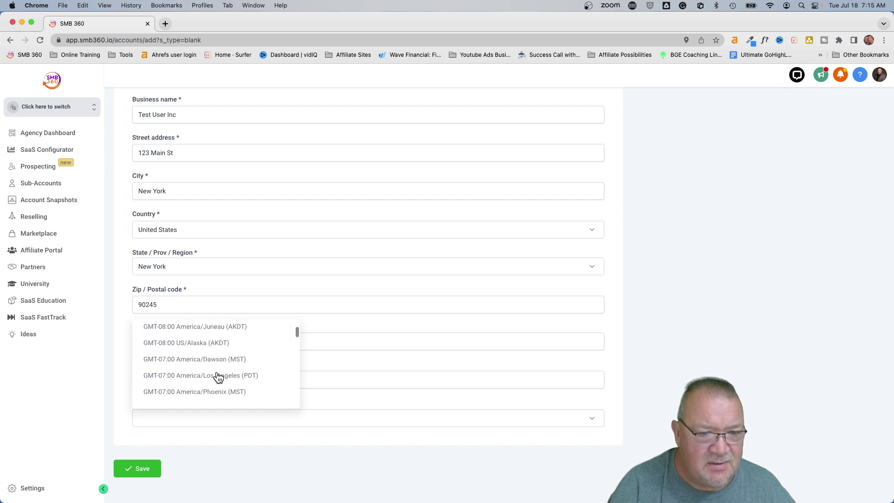
{"action": "scroll", "coordinate": [219, 377], "scroll_direction": "down", "scroll_amount": 2}
{"action": "scroll", "coordinate": [218, 378], "scroll_direction": "down", "scroll_amount": 2}
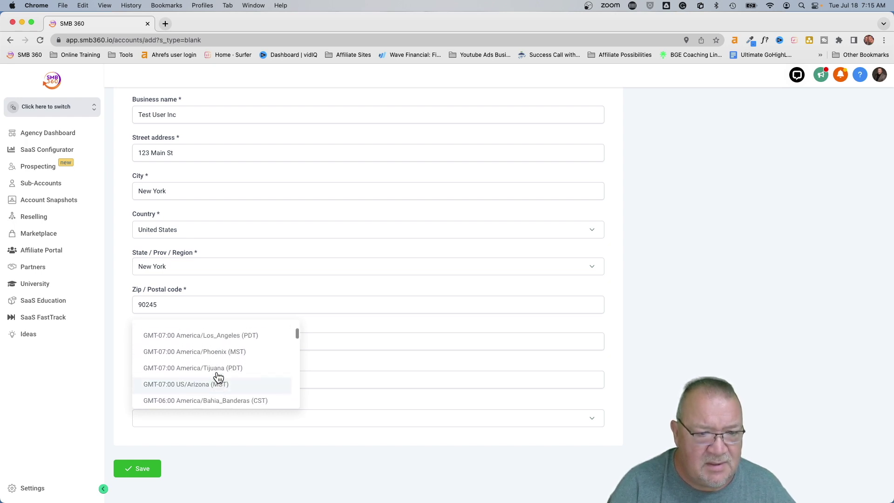
{"action": "scroll", "coordinate": [218, 377], "scroll_direction": "up", "scroll_amount": 2}
{"action": "scroll", "coordinate": [218, 377], "scroll_direction": "up", "scroll_amount": 2}
{"action": "scroll", "coordinate": [219, 377], "scroll_direction": "up", "scroll_amount": 2}
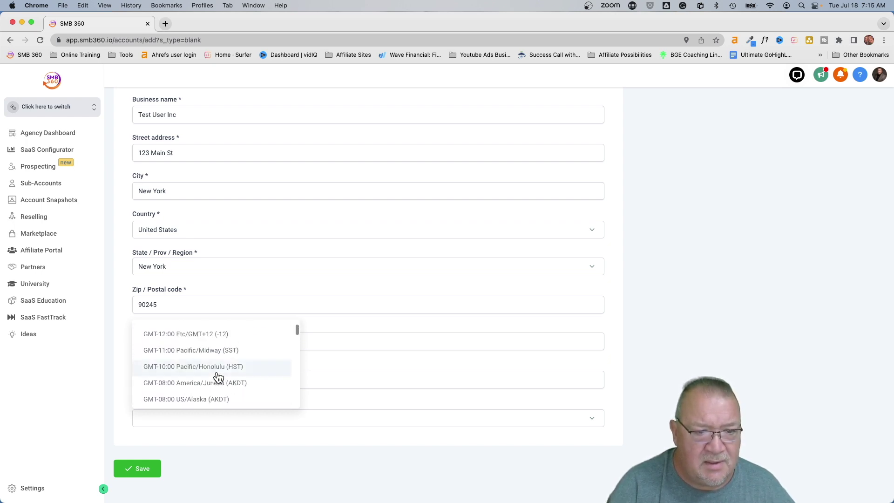
{"action": "left_click", "coordinate": [197, 350]}
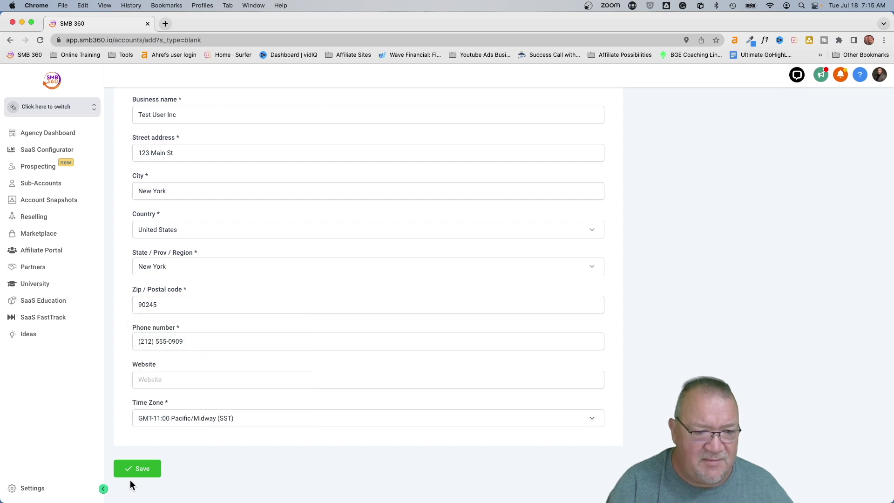
Step: Save the Test User Inc sub-account and open its account actions menu
{"action": "left_click", "coordinate": [132, 468]}
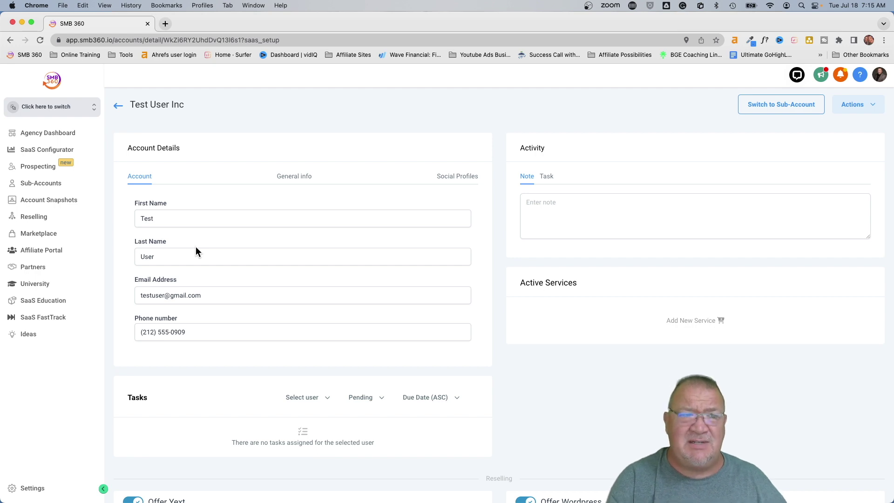
{"action": "left_click", "coordinate": [855, 105]}
Step: Load the Vertical - Marketing Agency Snapshot and proceed to asset selection
{"action": "left_click", "coordinate": [845, 122]}
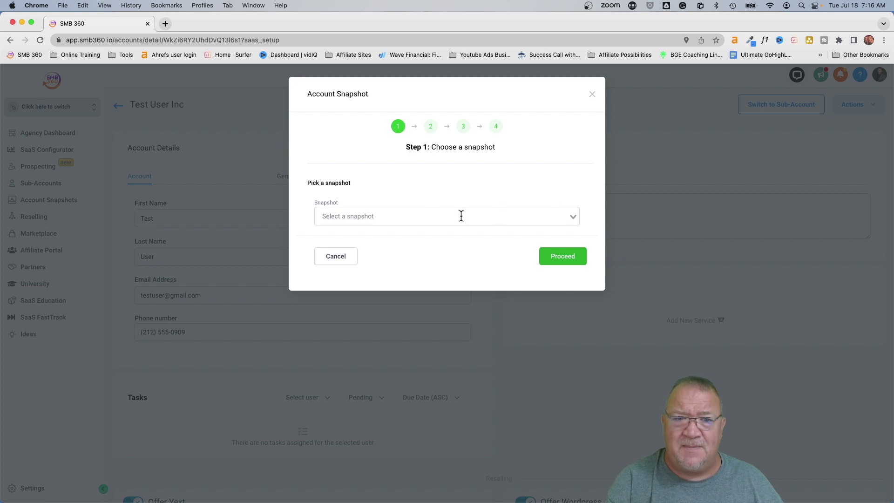
{"action": "left_click", "coordinate": [396, 217]}
{"action": "scroll", "coordinate": [422, 320], "scroll_direction": "down", "scroll_amount": 3}
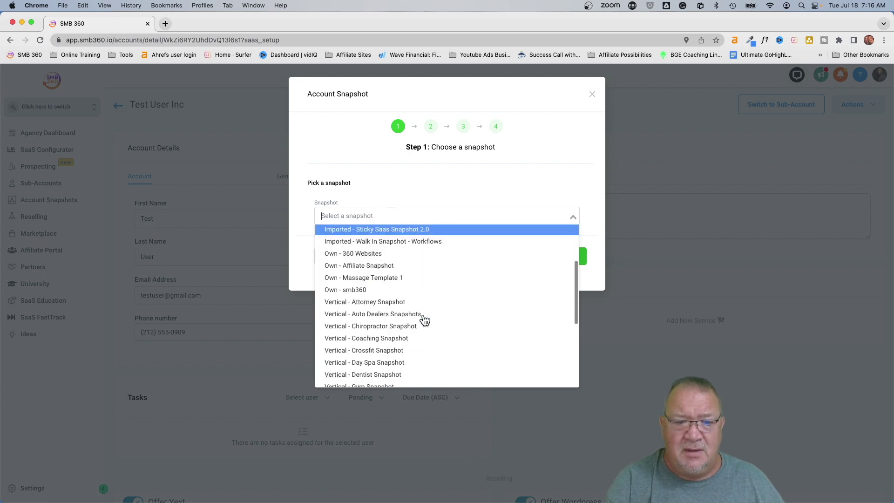
{"action": "scroll", "coordinate": [424, 319], "scroll_direction": "down", "scroll_amount": 3}
{"action": "scroll", "coordinate": [423, 320], "scroll_direction": "down", "scroll_amount": 1}
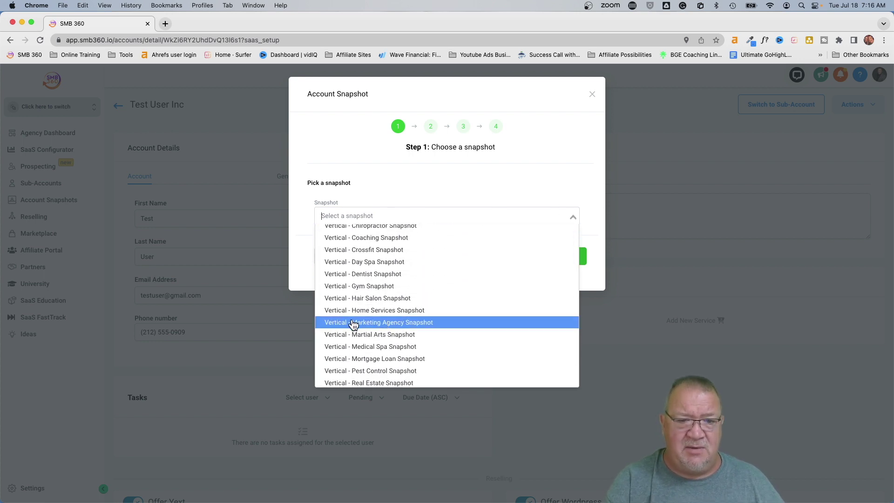
{"action": "left_click", "coordinate": [375, 323]}
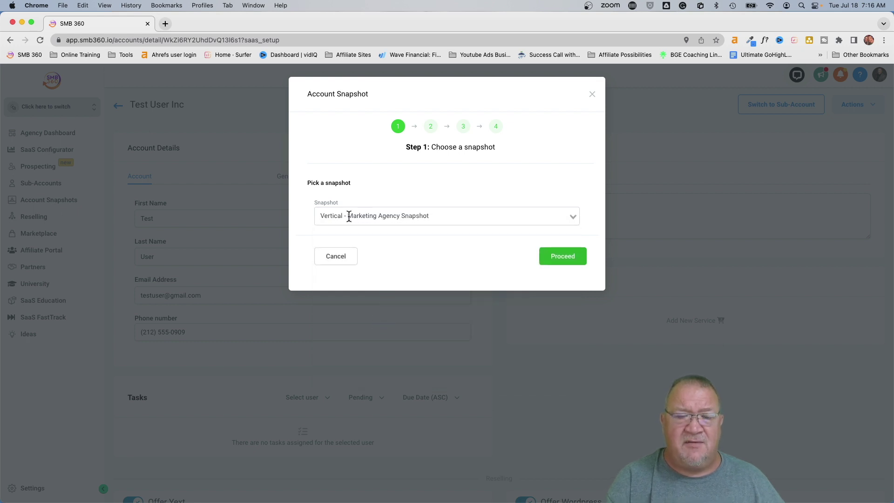
{"action": "left_click", "coordinate": [564, 255]}
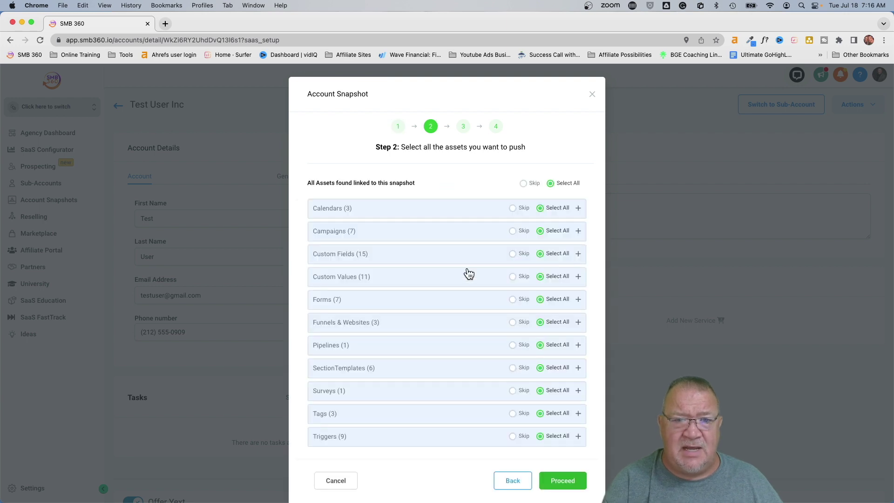
Step: Skip all asset categories, include the forms, survey and pipeline, and proceed
{"action": "scroll", "coordinate": [469, 274], "scroll_direction": "down", "scroll_amount": 1}
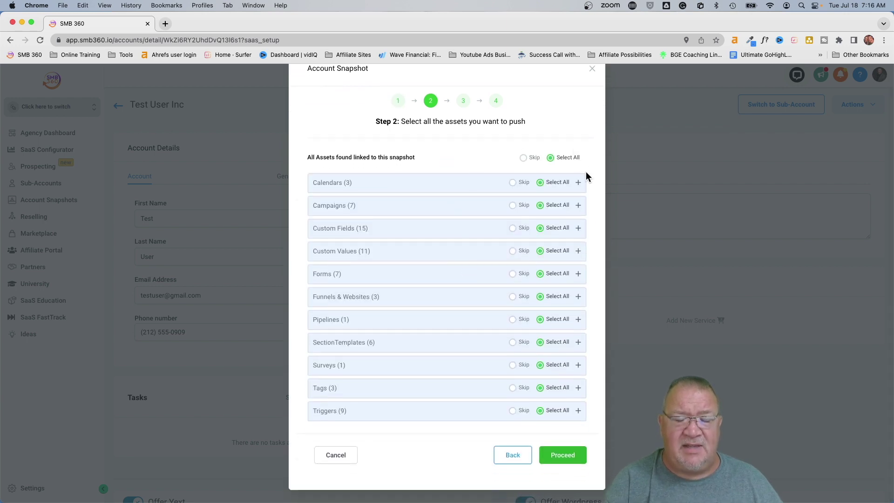
{"action": "left_click", "coordinate": [523, 158]}
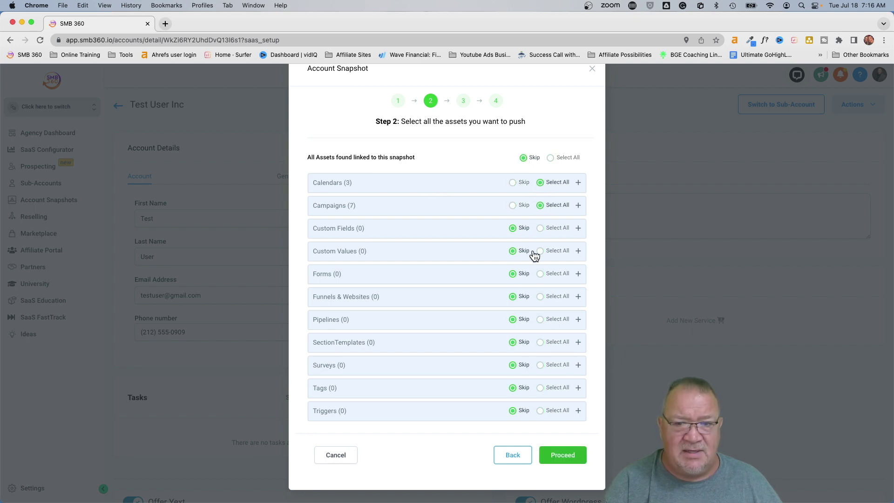
{"action": "left_click", "coordinate": [541, 275]}
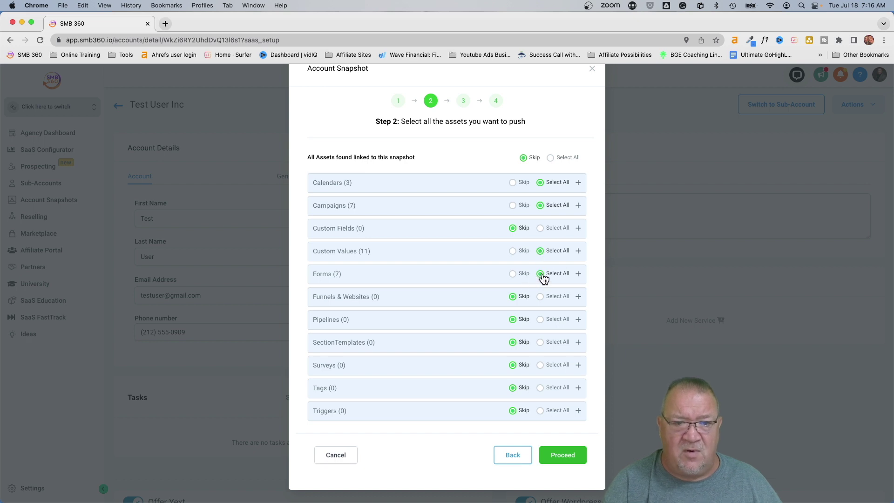
{"action": "left_click", "coordinate": [541, 366]}
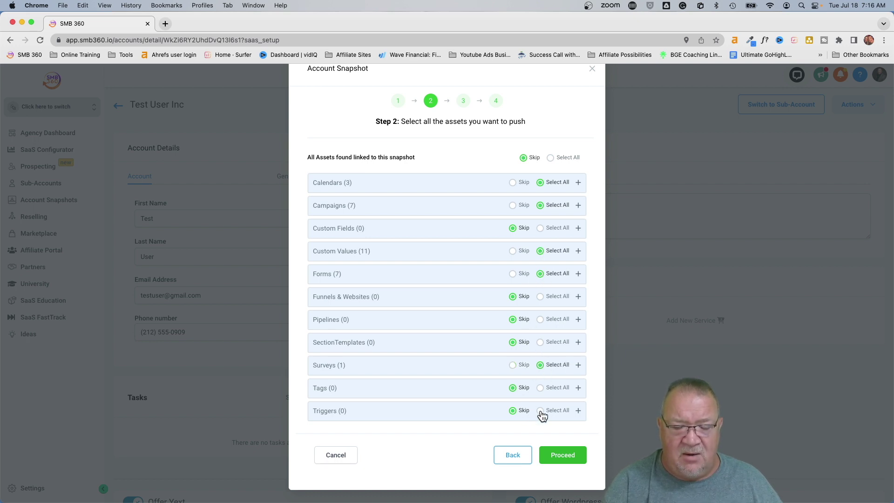
{"action": "left_click", "coordinate": [541, 320]}
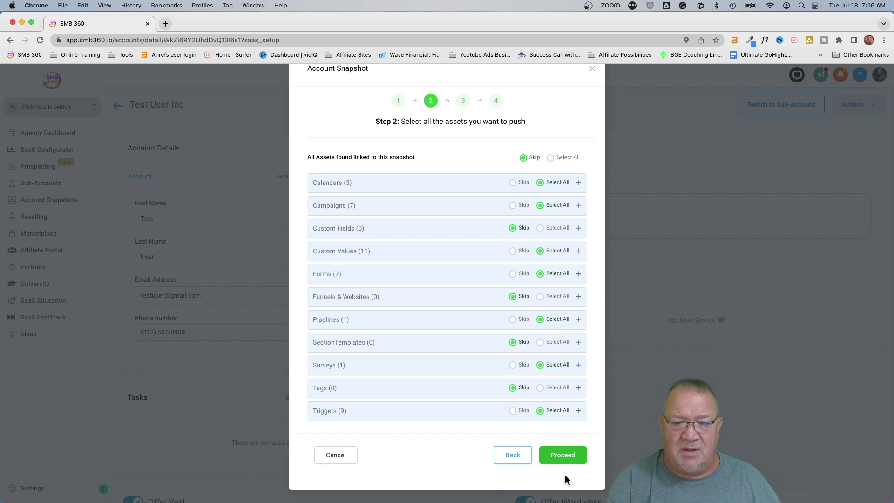
{"action": "left_click", "coordinate": [558, 458]}
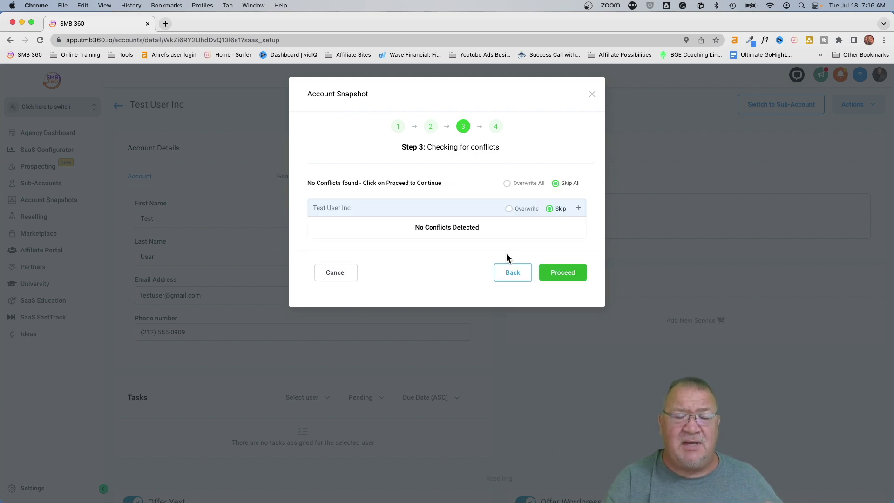
Step: Choose Overwrite All, approve it by typing 'confirm', and dismiss the result
{"action": "left_click", "coordinate": [509, 209]}
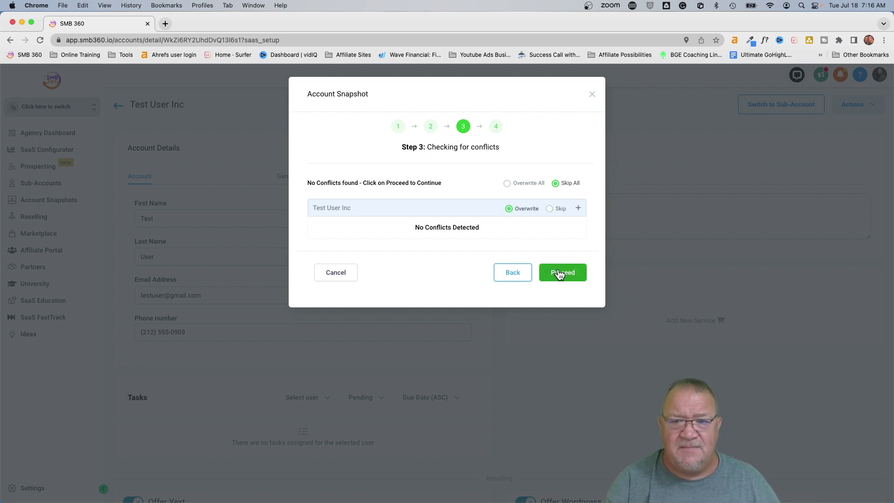
{"action": "left_click", "coordinate": [507, 184]}
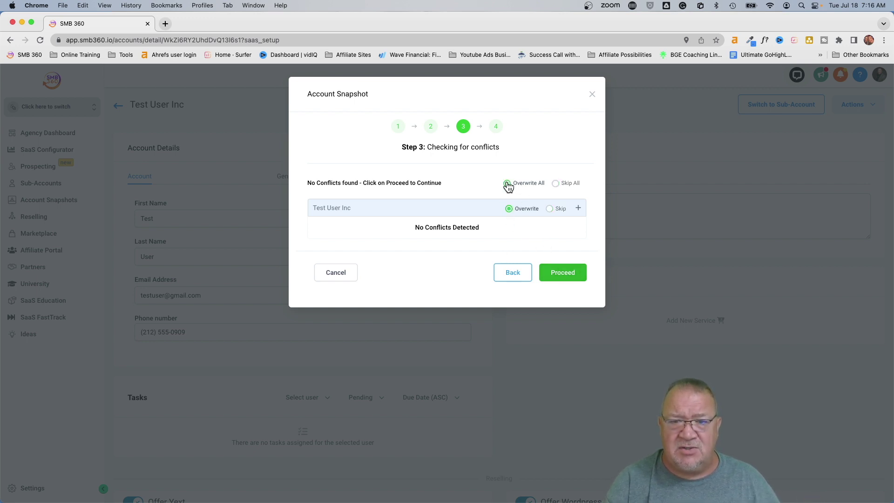
{"action": "left_click", "coordinate": [563, 274]}
{"action": "left_click", "coordinate": [428, 212]}
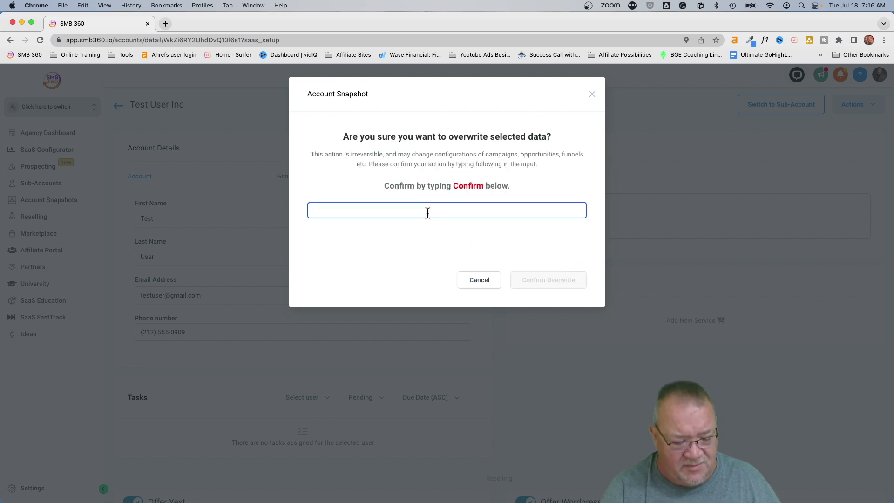
{"action": "type", "text": "confirm"}
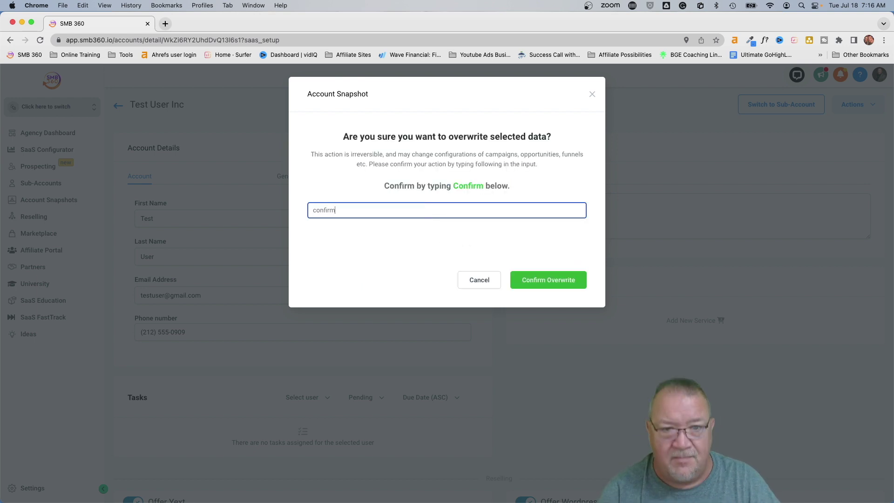
{"action": "left_click", "coordinate": [543, 281]}
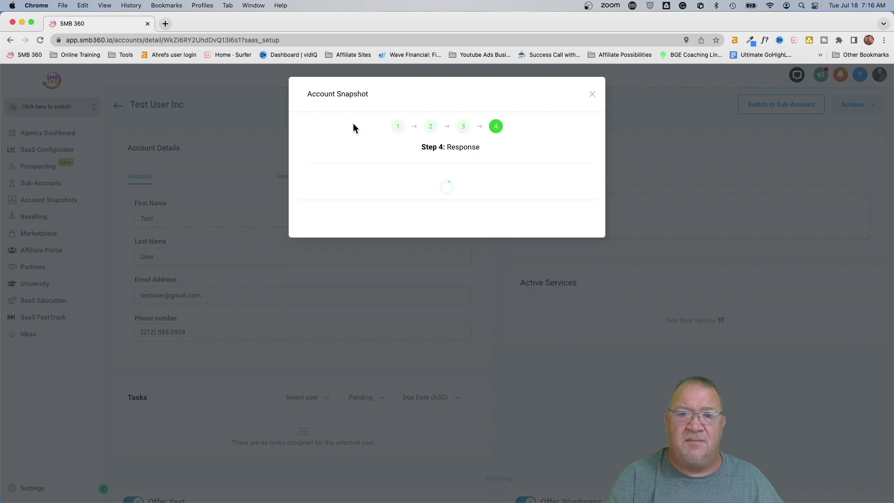
{"action": "left_click", "coordinate": [565, 218]}
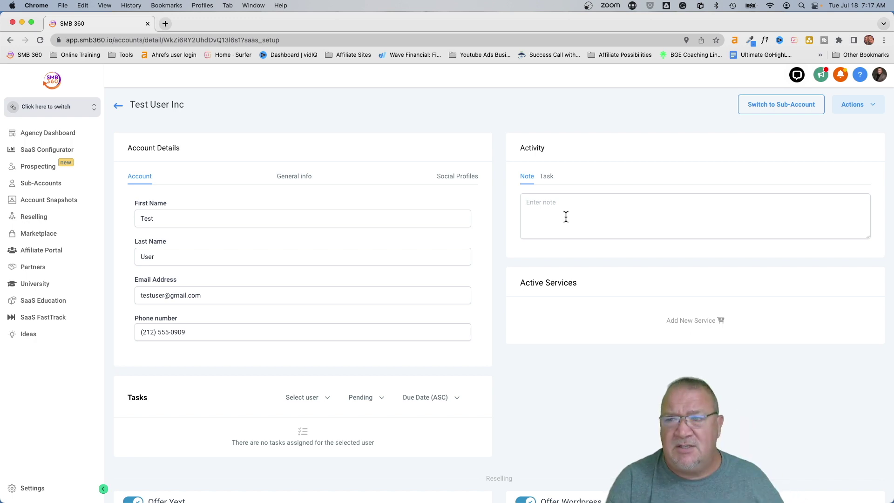
Step: Start loading the Own - Affiliate Snapshot into Test User Inc
{"action": "left_click", "coordinate": [857, 108]}
{"action": "left_click", "coordinate": [849, 123]}
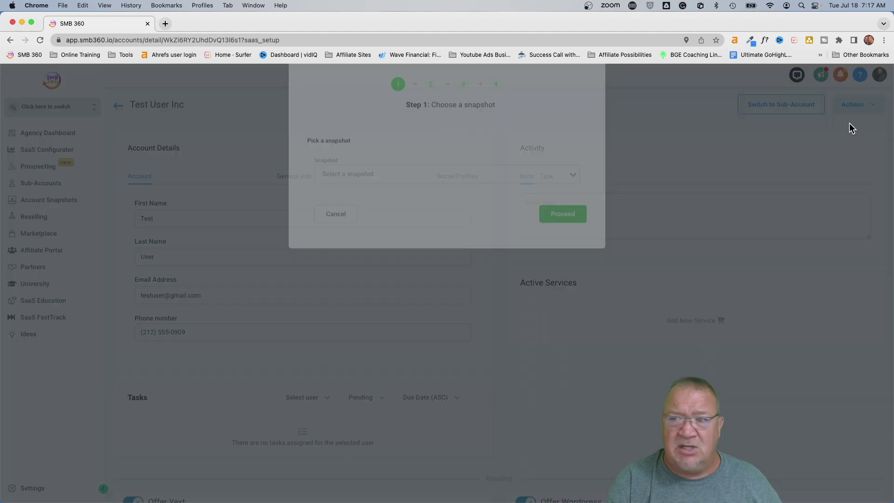
{"action": "left_click", "coordinate": [405, 215]}
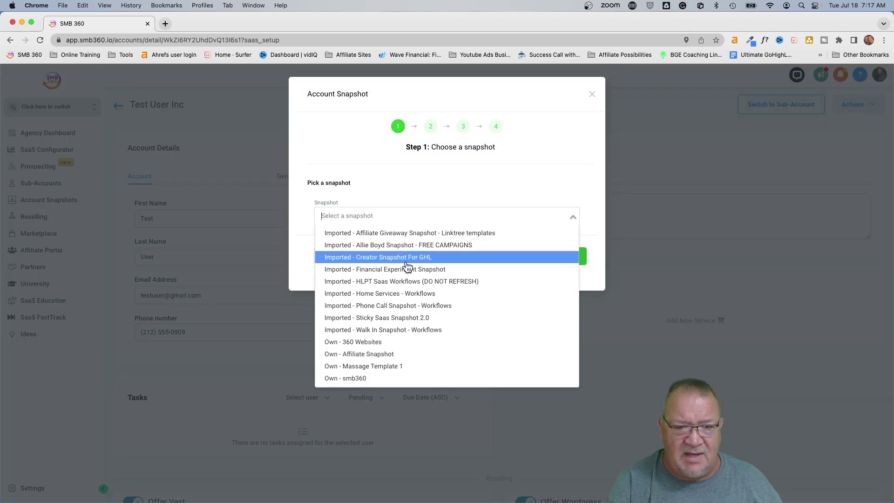
{"action": "scroll", "coordinate": [397, 312], "scroll_direction": "down", "scroll_amount": 3}
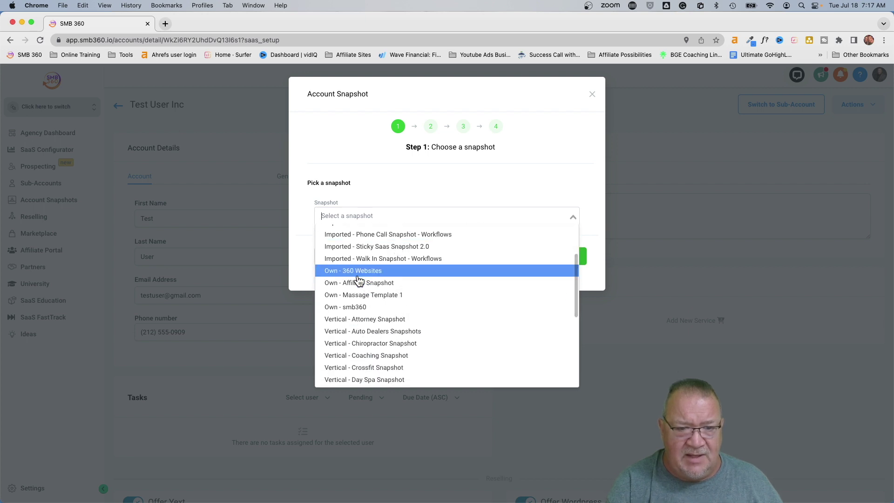
{"action": "left_click", "coordinate": [358, 283]}
{"action": "left_click", "coordinate": [555, 259]}
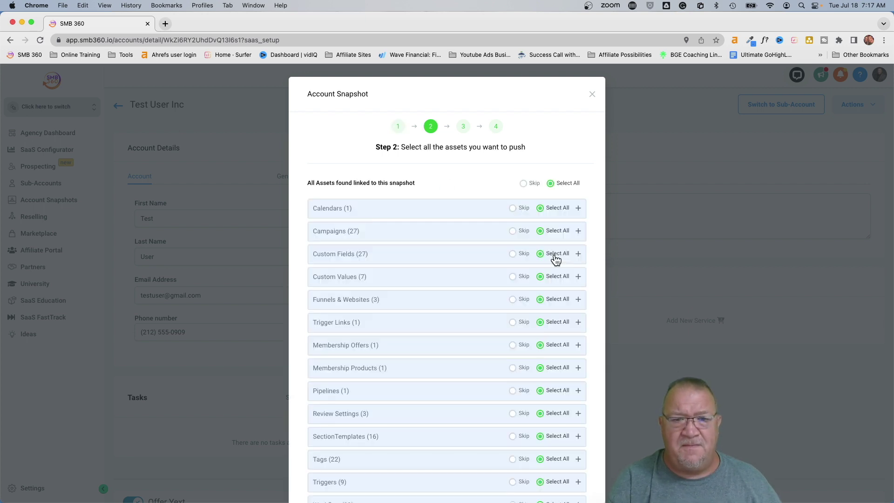
Step: Skip all assets except the 27 custom fields, one membership offer and 33 workflows
{"action": "left_click", "coordinate": [524, 184]}
{"action": "scroll", "coordinate": [562, 218], "scroll_direction": "down", "scroll_amount": 3}
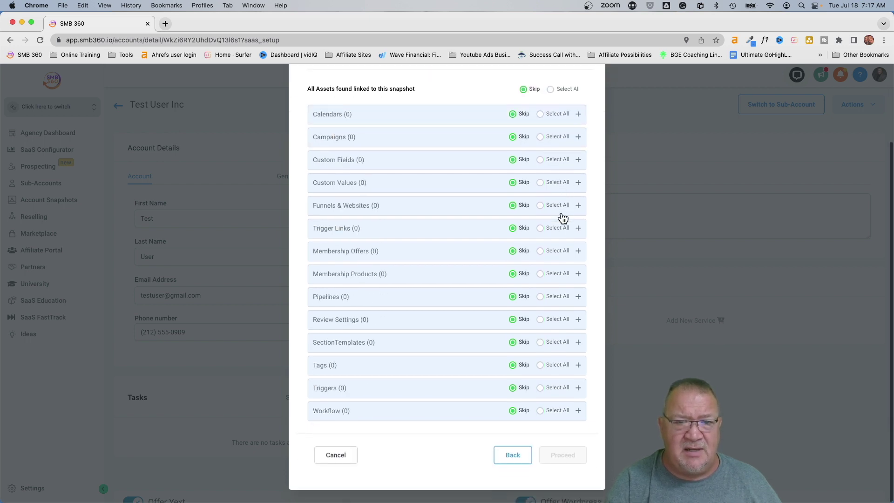
{"action": "left_click", "coordinate": [541, 161]}
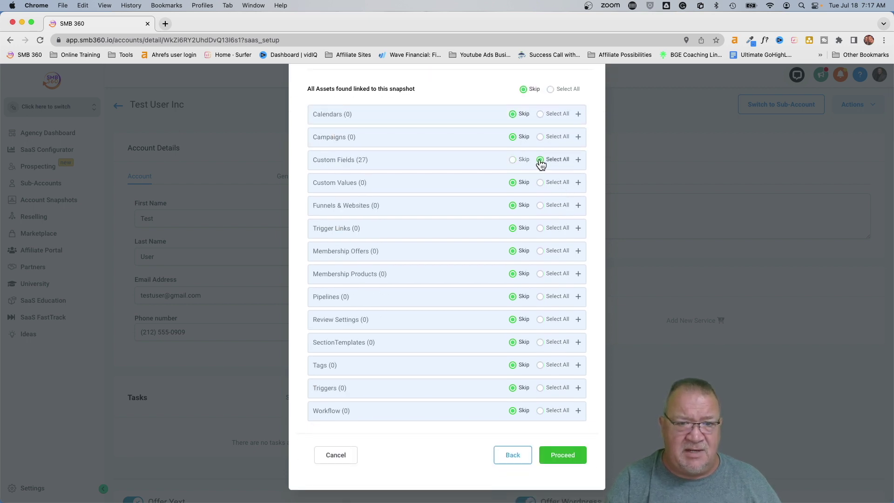
{"action": "left_click", "coordinate": [540, 251]}
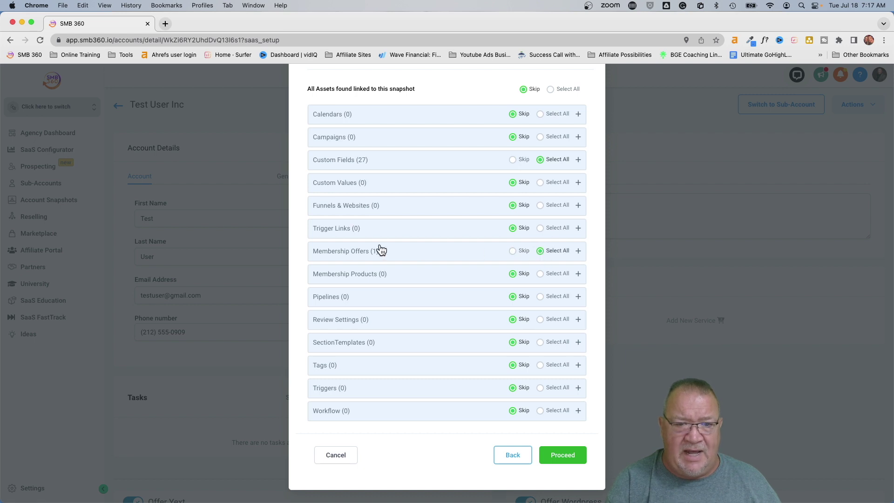
{"action": "left_click", "coordinate": [344, 252]}
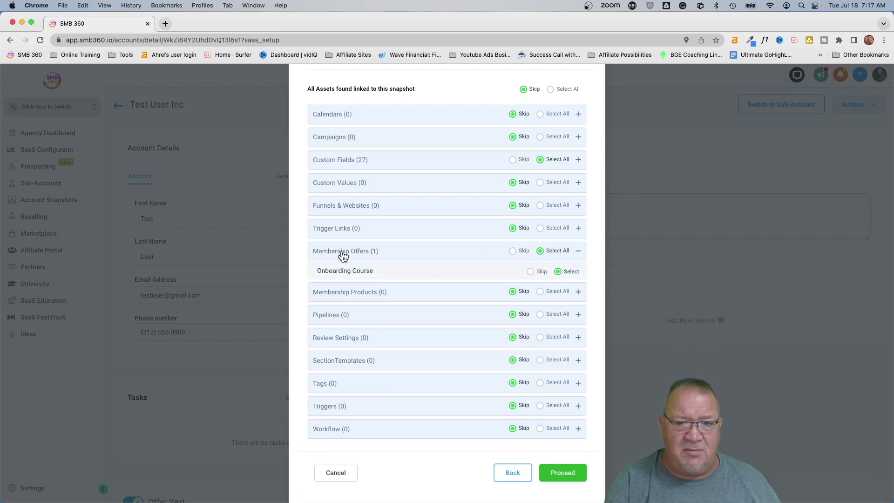
{"action": "left_click", "coordinate": [342, 252]}
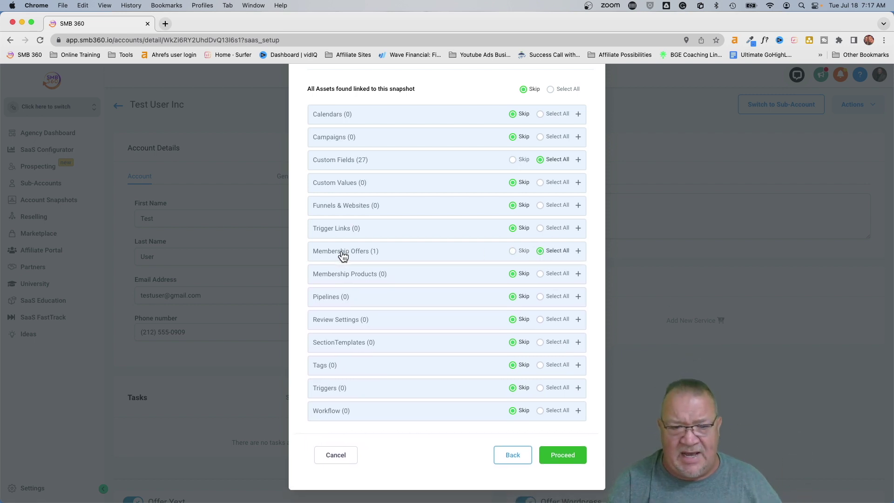
{"action": "left_click", "coordinate": [540, 411]}
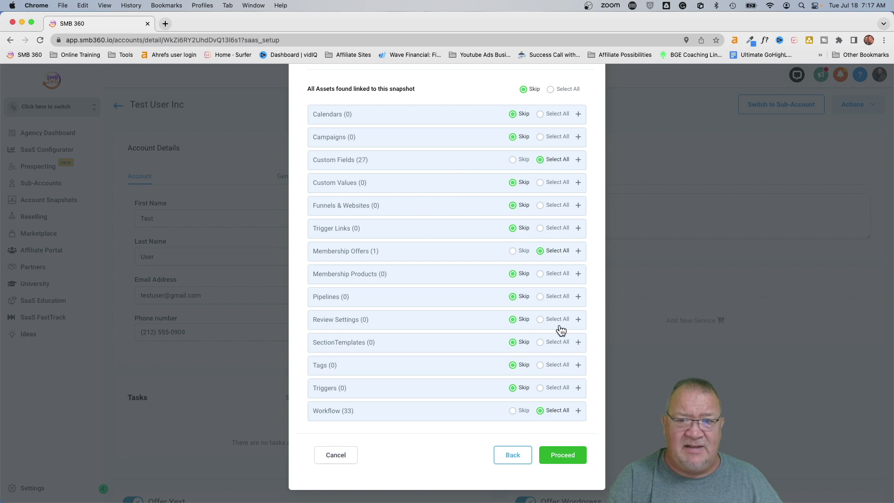
{"action": "left_click", "coordinate": [560, 456]}
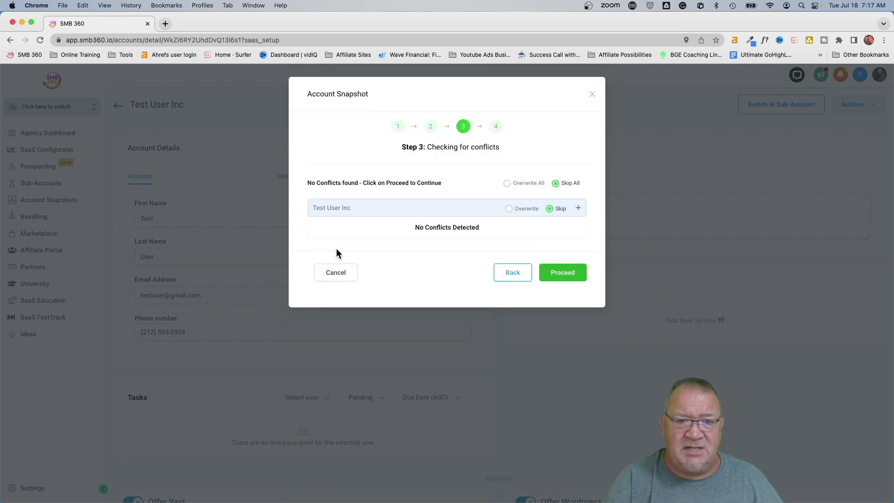
Step: Overwrite all conflicts, confirm with 'confirm', and close the finished snapshot dialog
{"action": "left_click", "coordinate": [507, 183]}
{"action": "left_click", "coordinate": [548, 273]}
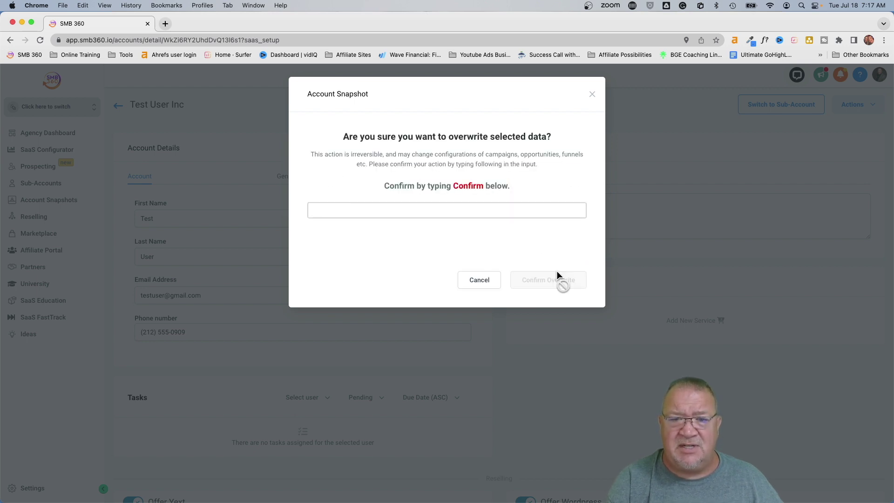
{"action": "left_click", "coordinate": [414, 211]}
{"action": "type", "text": "co"}
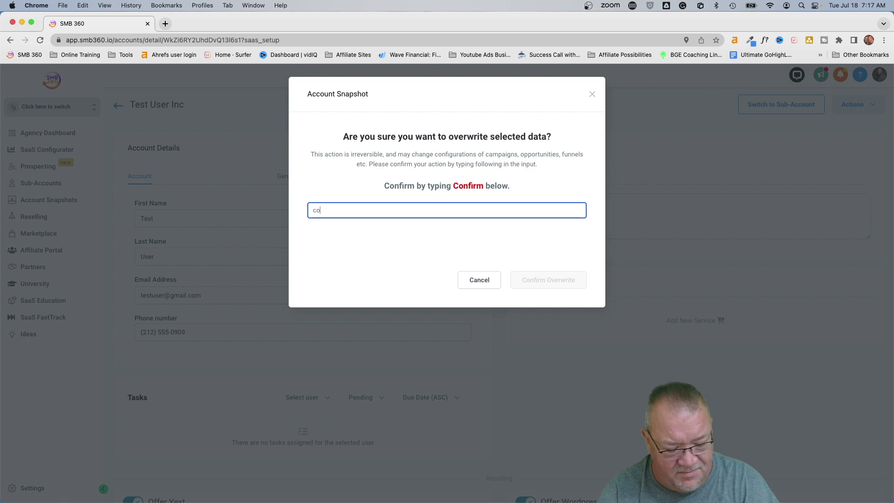
{"action": "type", "text": "nfirm"}
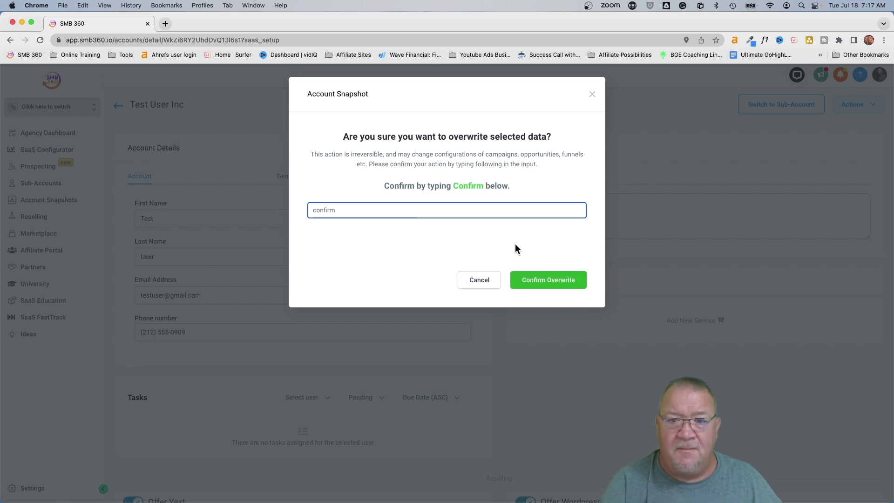
{"action": "left_click", "coordinate": [543, 276]}
{"action": "left_click", "coordinate": [563, 215]}
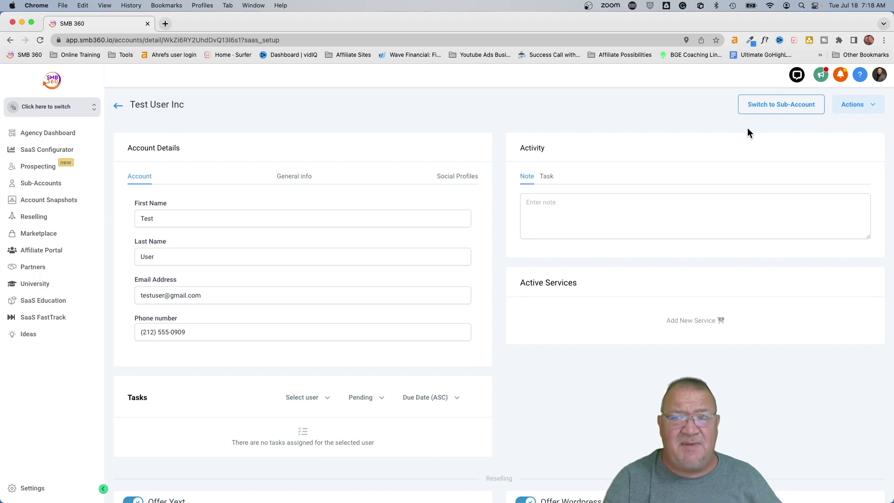
Step: Start another snapshot push to this account using the Own - 360 Websites snapshot
{"action": "left_click", "coordinate": [853, 107]}
{"action": "left_click", "coordinate": [848, 124]}
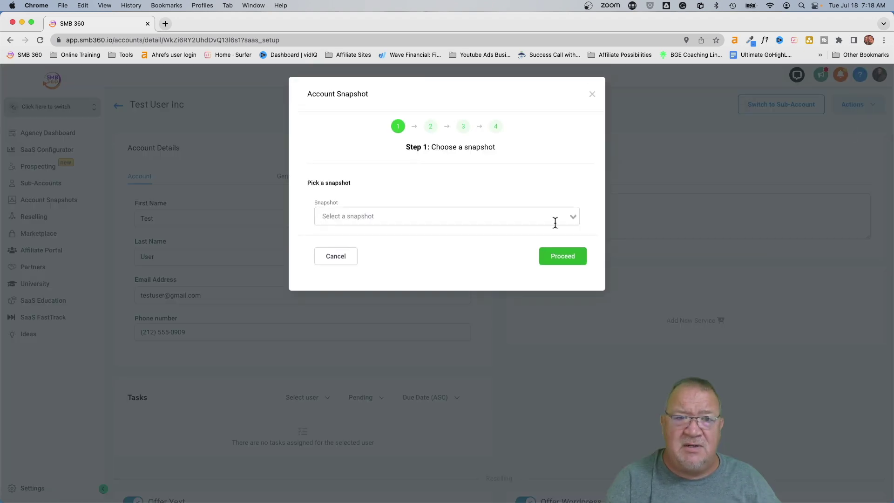
{"action": "left_click", "coordinate": [396, 217]}
{"action": "scroll", "coordinate": [424, 326], "scroll_direction": "down", "scroll_amount": 2}
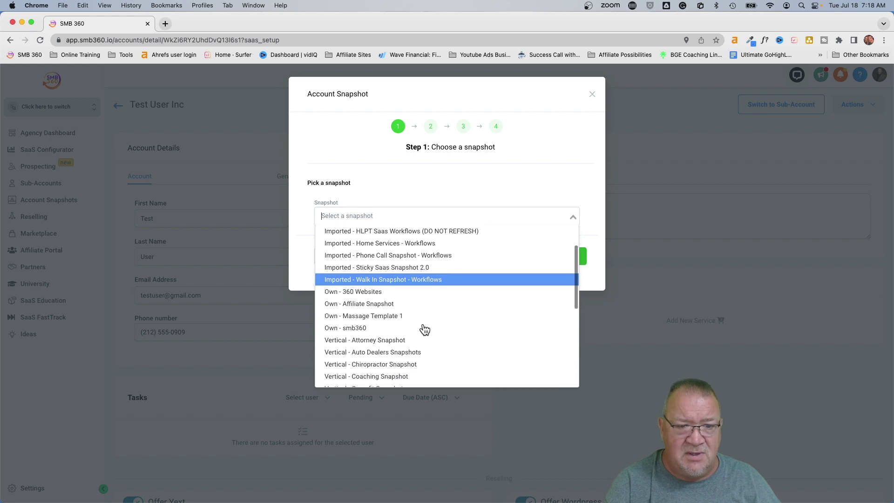
{"action": "left_click", "coordinate": [362, 291]}
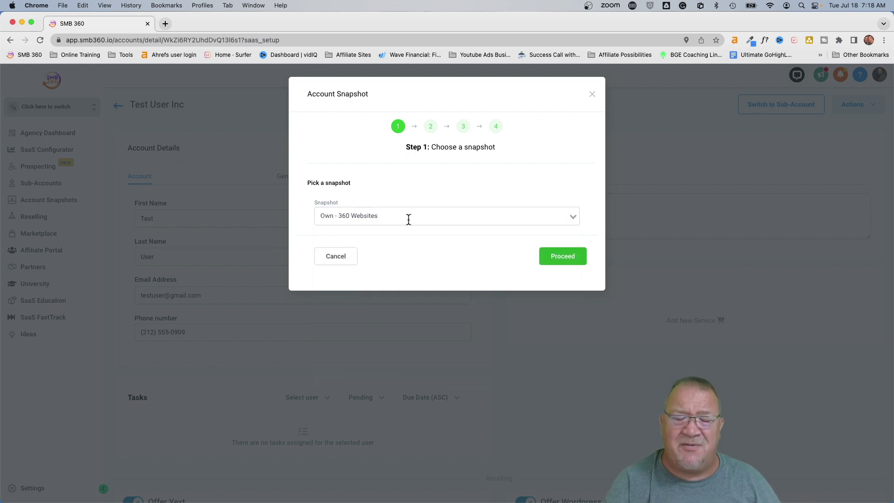
{"action": "left_click", "coordinate": [559, 257]}
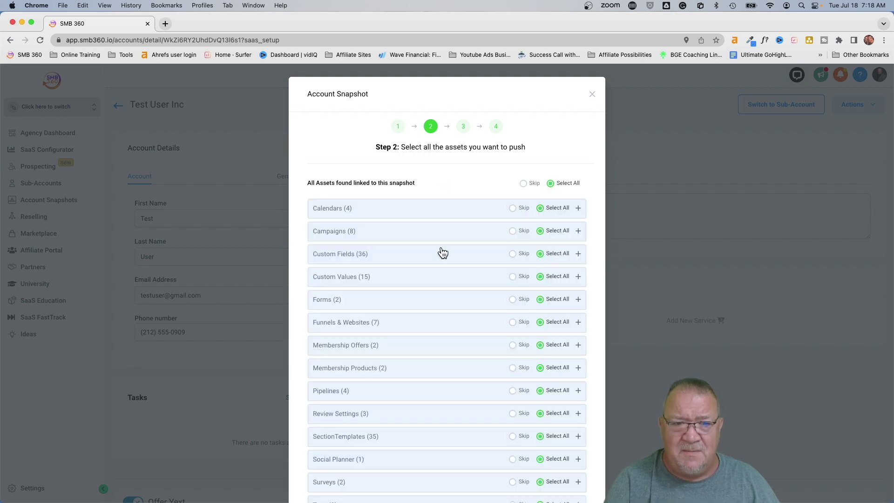
Step: Skip all assets except the 7 funnels & websites and 3 review settings, then proceed
{"action": "left_click", "coordinate": [525, 184]}
{"action": "scroll", "coordinate": [492, 285], "scroll_direction": "down", "scroll_amount": 2}
{"action": "scroll", "coordinate": [494, 283], "scroll_direction": "down", "scroll_amount": 1}
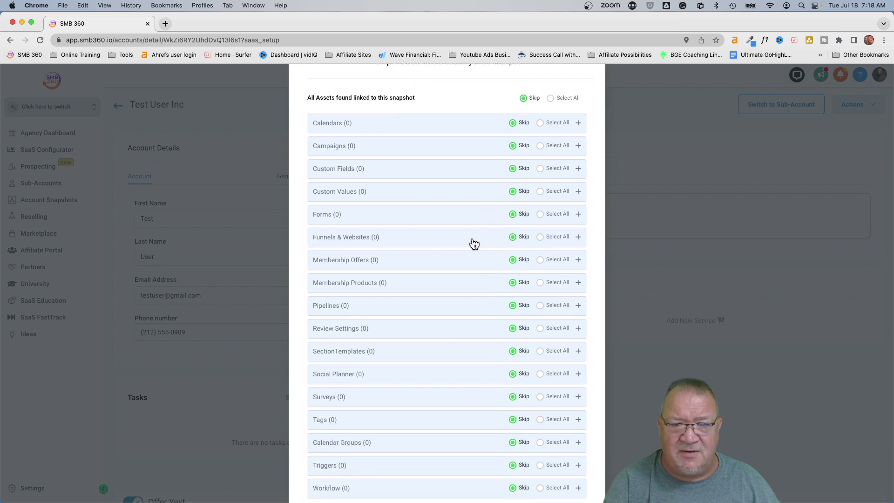
{"action": "left_click", "coordinate": [411, 239]}
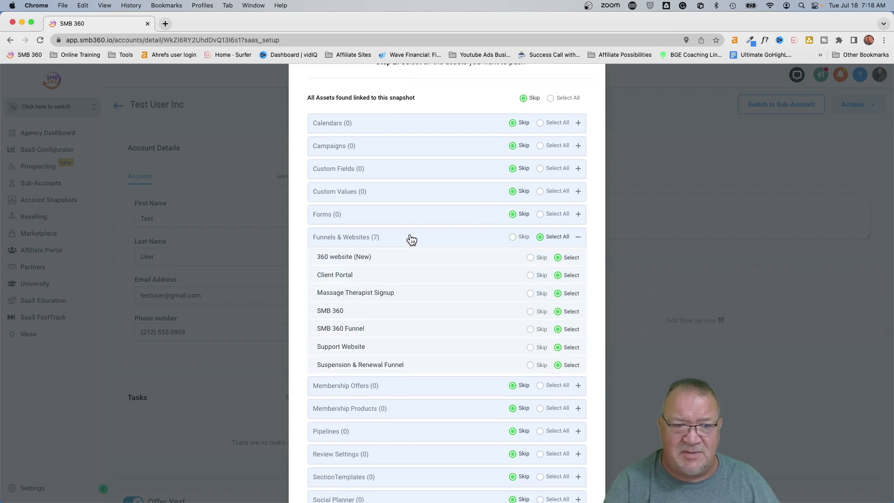
{"action": "left_click", "coordinate": [412, 239]}
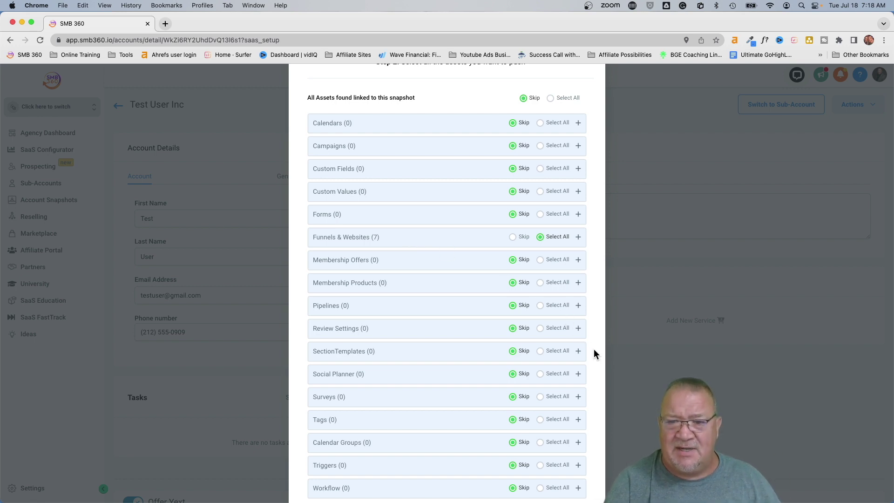
{"action": "scroll", "coordinate": [594, 356], "scroll_direction": "down", "scroll_amount": 3}
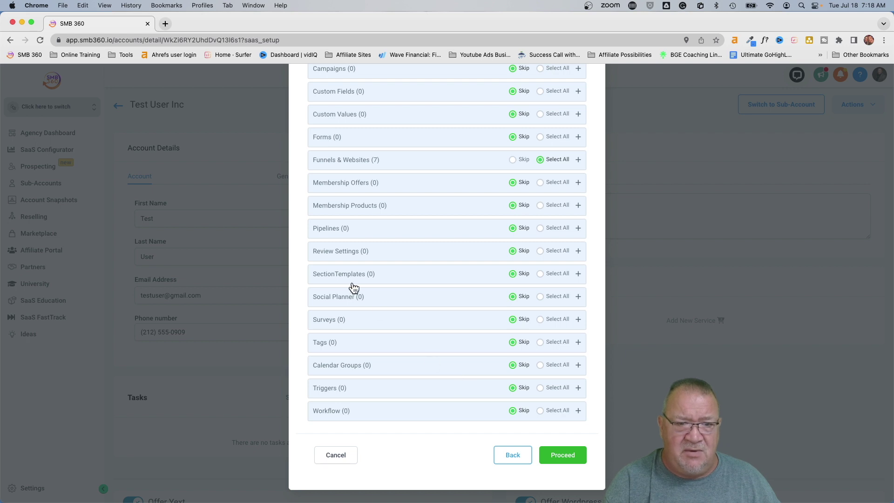
{"action": "left_click", "coordinate": [541, 251]}
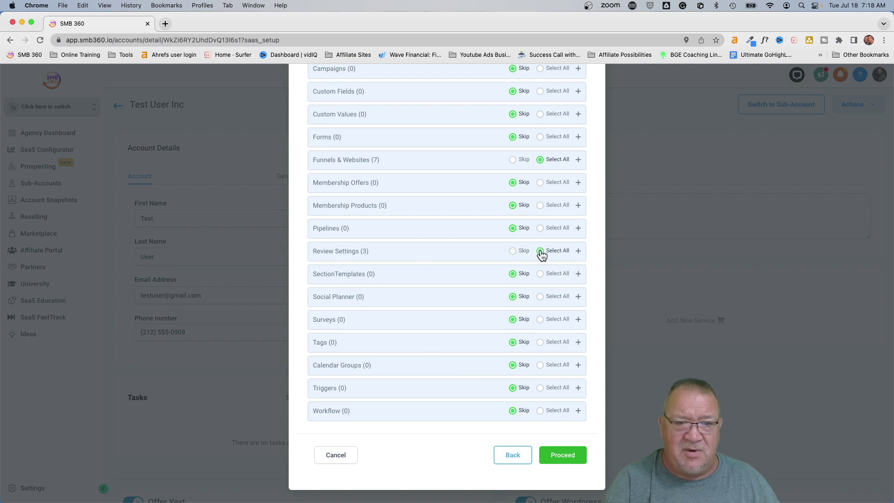
{"action": "left_click", "coordinate": [327, 254]}
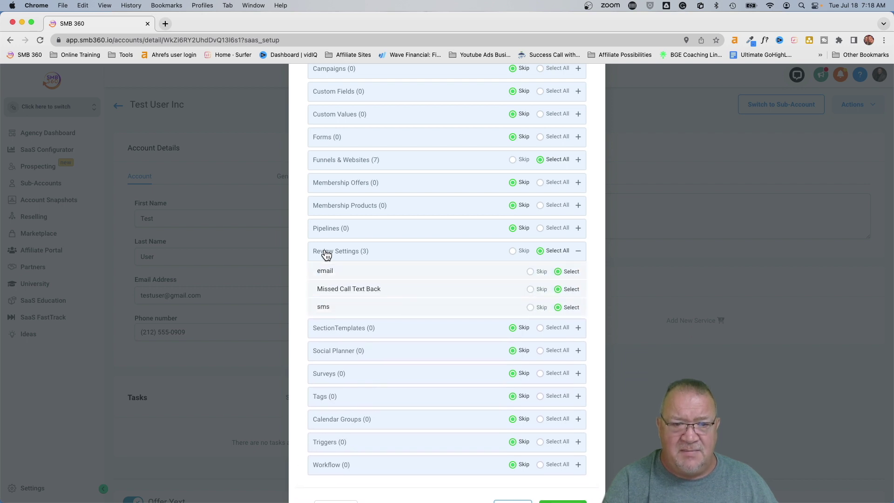
{"action": "left_click", "coordinate": [326, 255]}
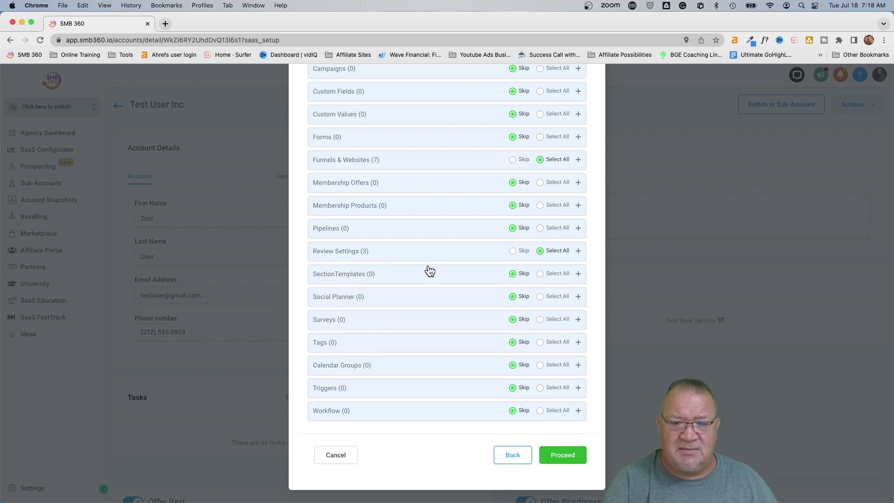
{"action": "left_click", "coordinate": [559, 457]}
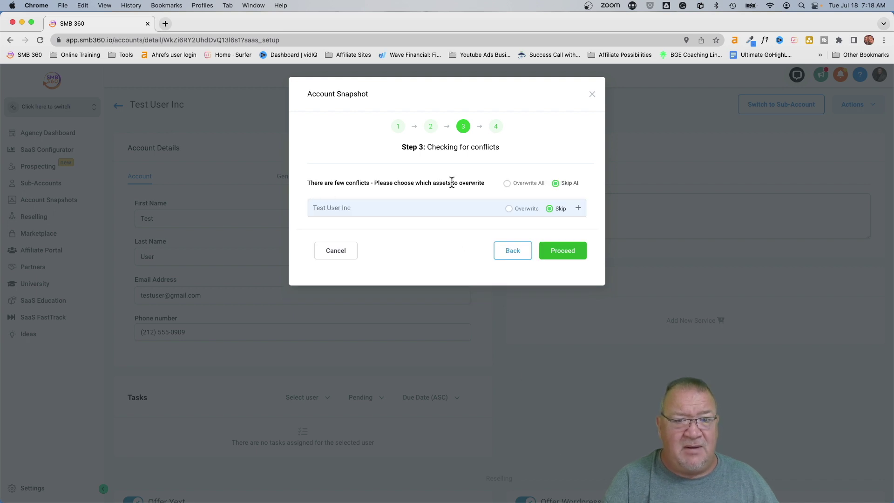
Step: Choose to overwrite the conflicting Missed Call Text Back setting in Test User Inc
{"action": "left_click", "coordinate": [352, 212]}
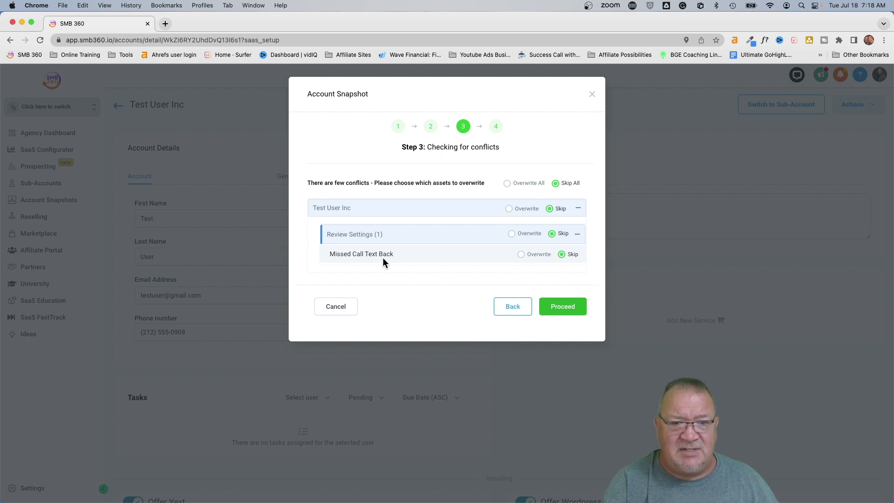
{"action": "left_click_drag", "start_coordinate": [328, 252], "coordinate": [402, 263]}
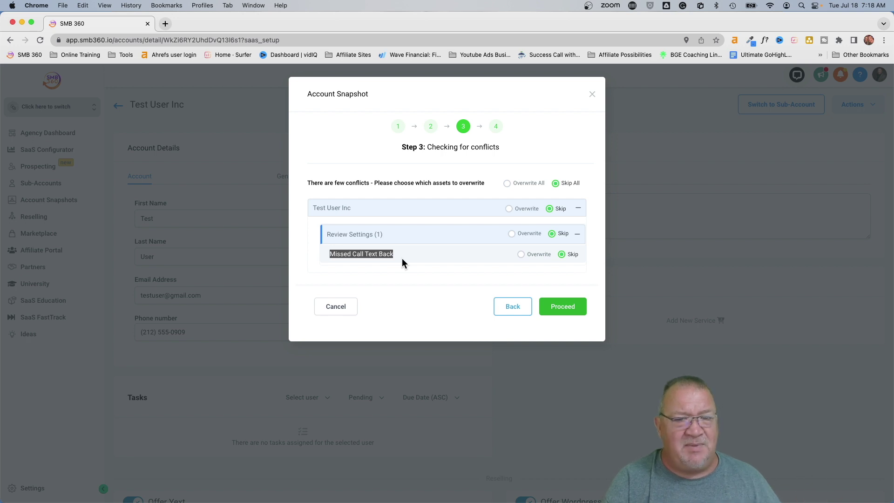
{"action": "left_click", "coordinate": [508, 209]}
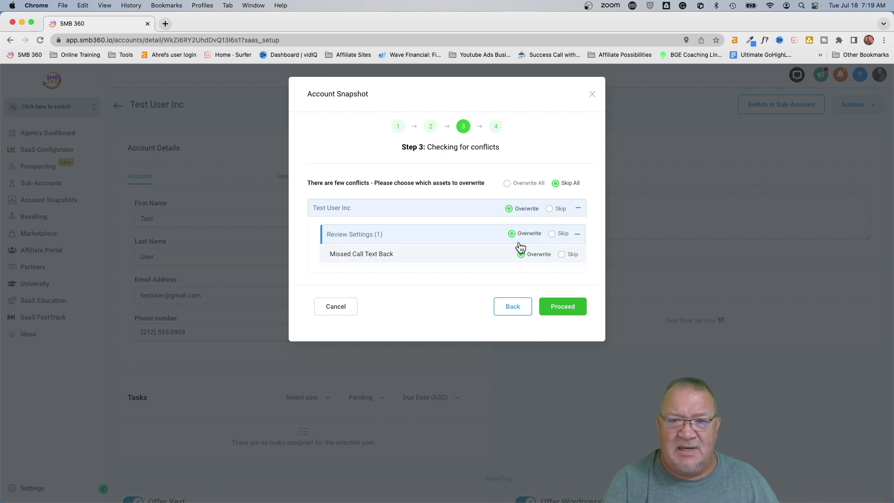
{"action": "left_click", "coordinate": [561, 306]}
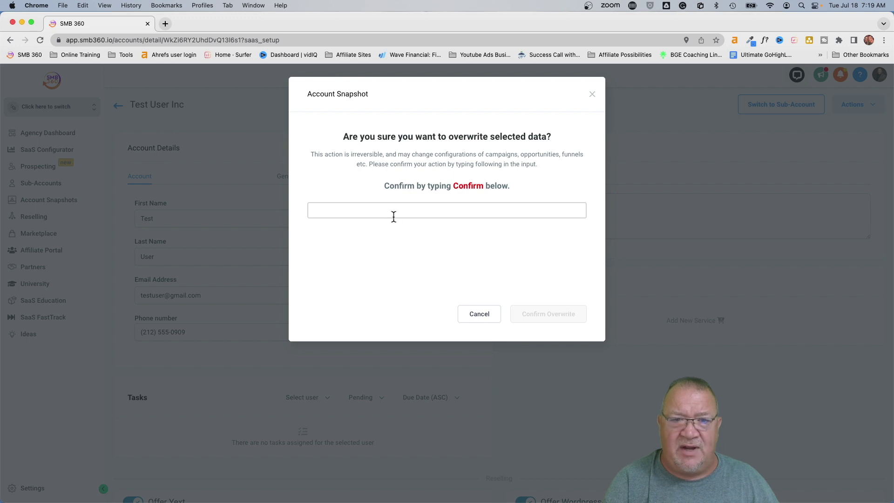
Step: Enter 'confirm', confirm the overwrite, and dismiss the copying notice
{"action": "left_click", "coordinate": [394, 217]}
{"action": "type", "text": "con"}
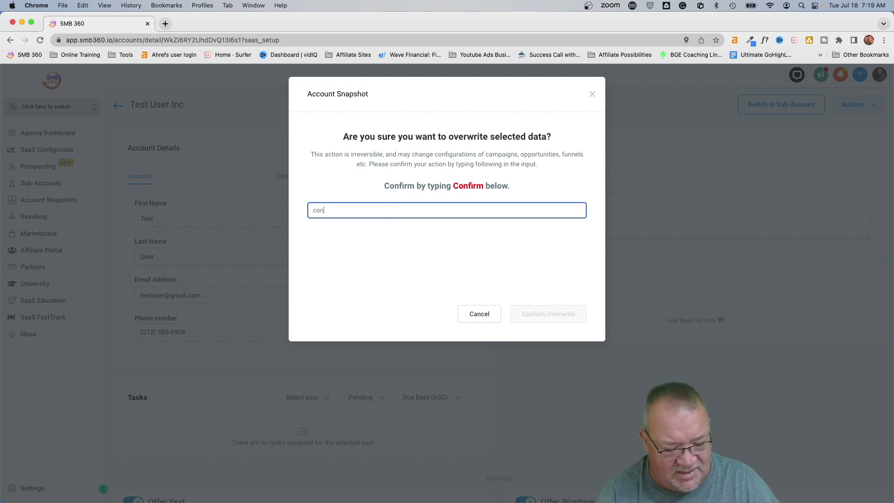
{"action": "type", "text": "firm"}
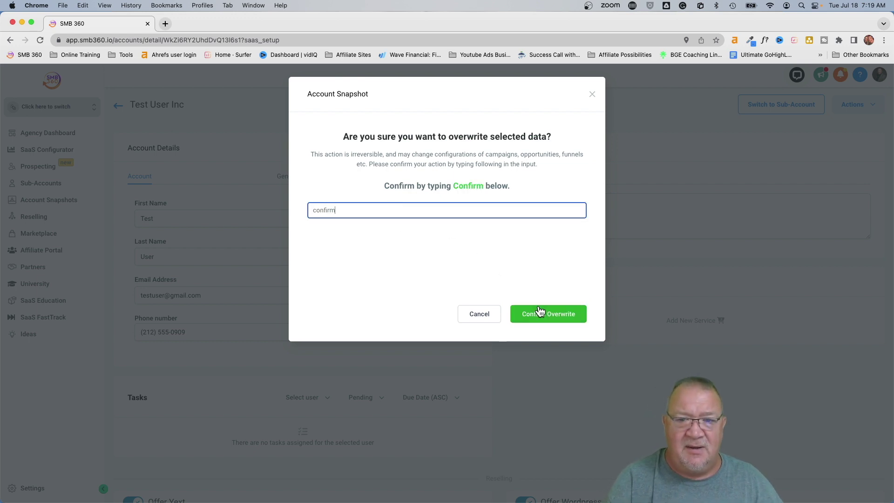
{"action": "left_click", "coordinate": [539, 311]}
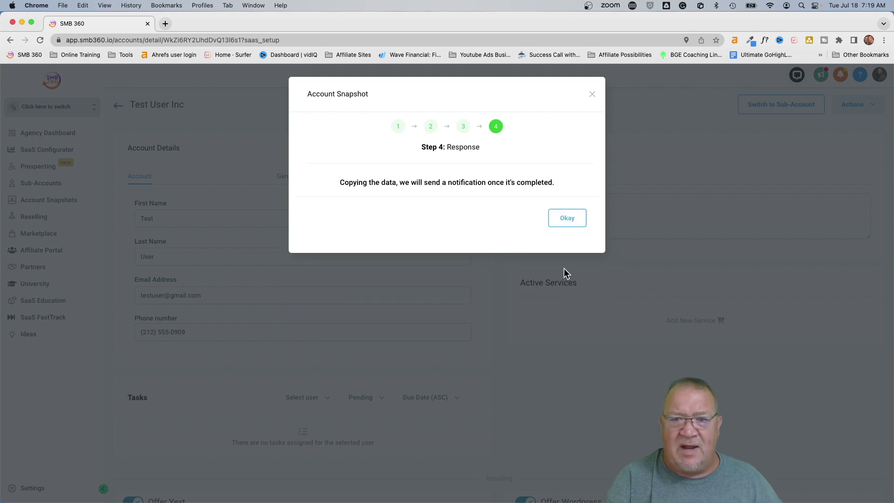
{"action": "left_click", "coordinate": [564, 220]}
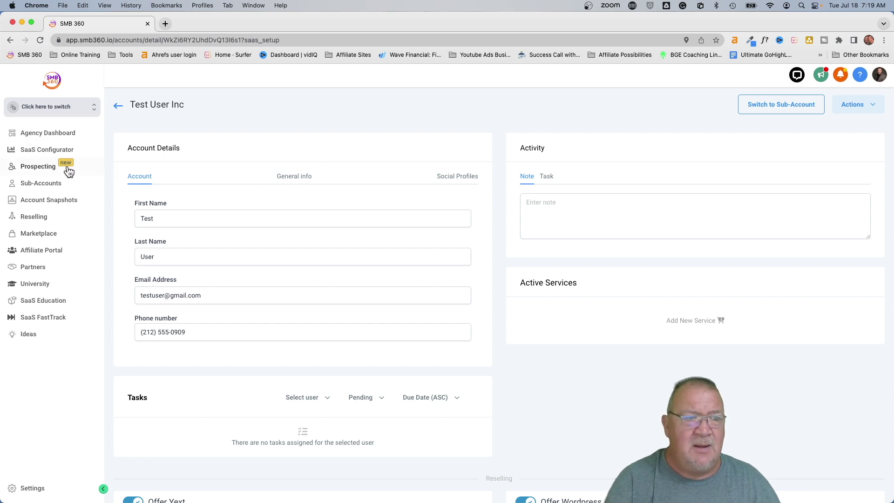
Step: Switch into the Test User Inc sub-account
{"action": "left_click", "coordinate": [81, 108]}
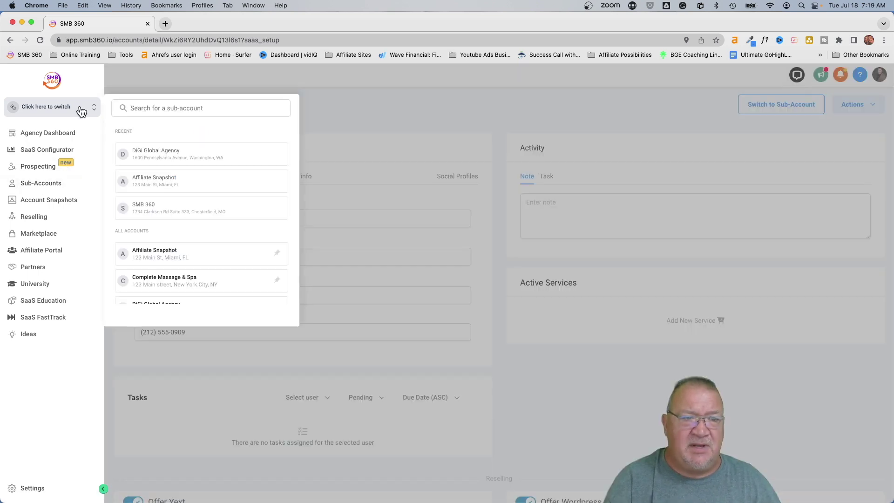
{"action": "scroll", "coordinate": [160, 220], "scroll_direction": "down", "scroll_amount": 3}
{"action": "scroll", "coordinate": [159, 220], "scroll_direction": "down", "scroll_amount": 3}
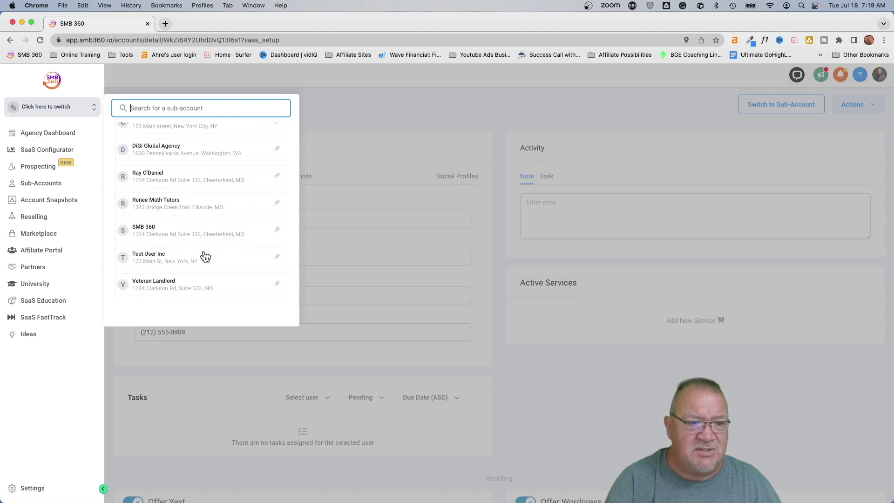
{"action": "left_click", "coordinate": [189, 251]}
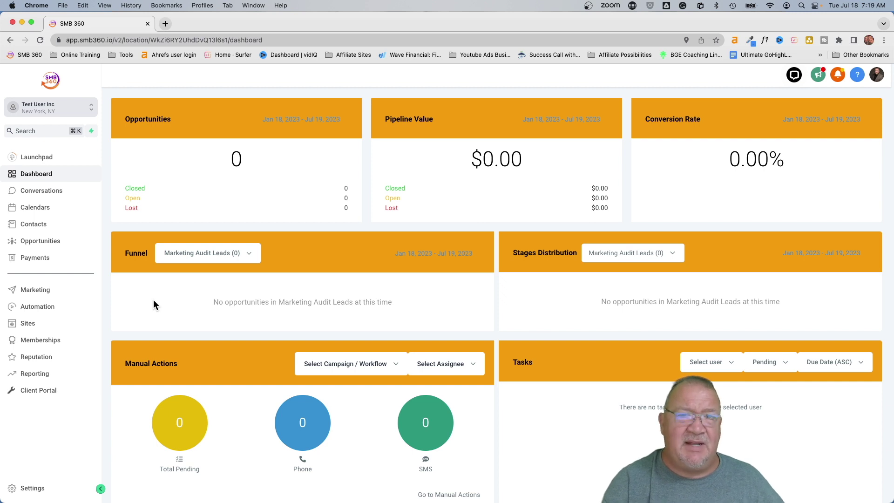
{"action": "left_click", "coordinate": [39, 216]}
{"action": "left_click", "coordinate": [280, 99]}
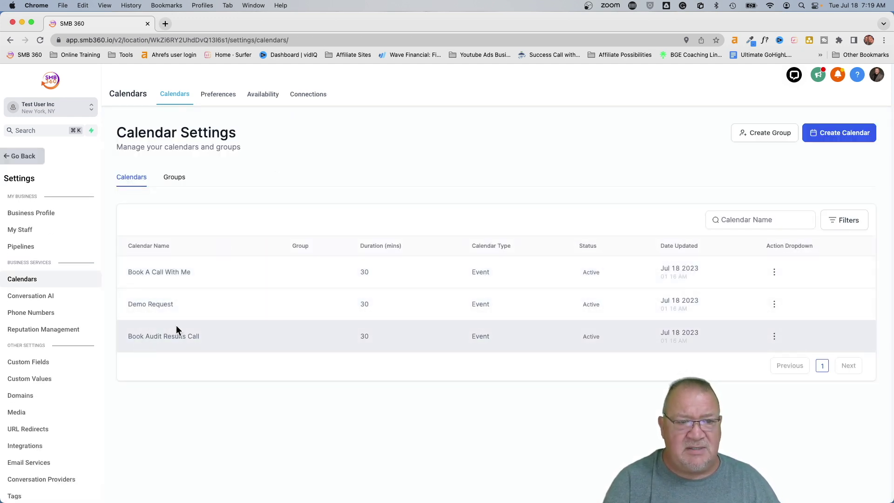
{"action": "left_click", "coordinate": [14, 161]}
Step: Browse the Contact Management and Lead Management workflow folders under Automation
{"action": "left_click", "coordinate": [40, 306]}
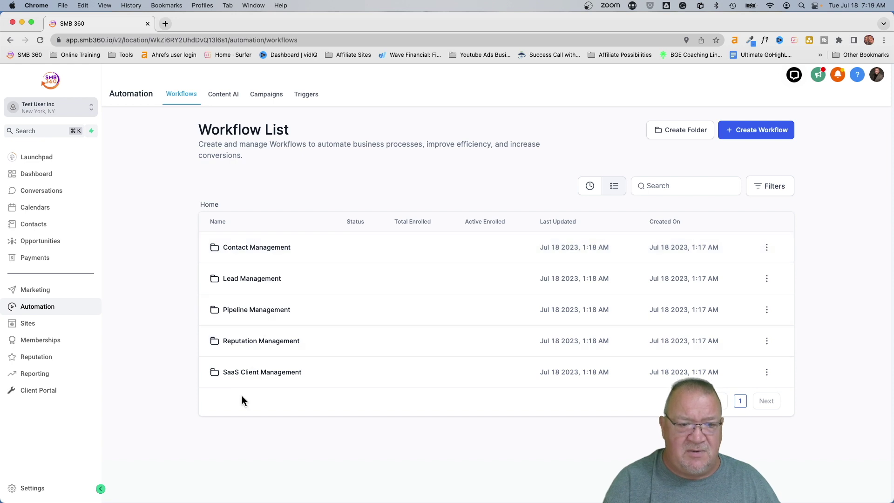
{"action": "left_click", "coordinate": [238, 250]}
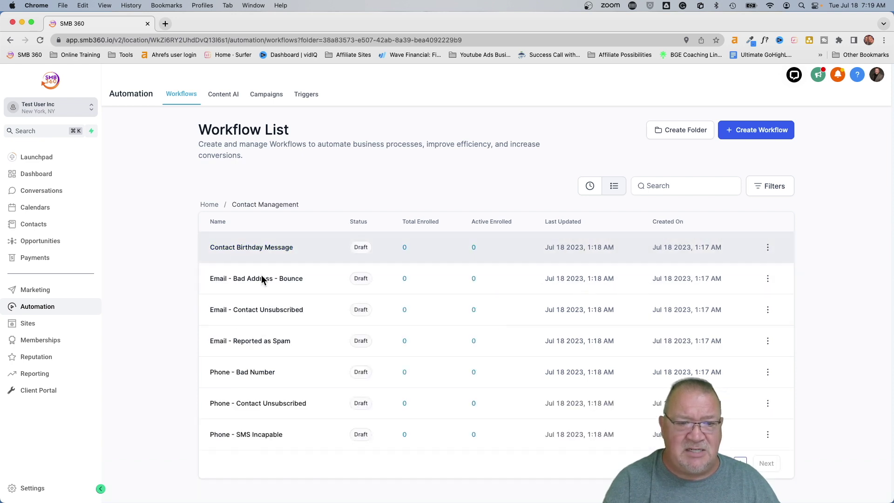
{"action": "left_click", "coordinate": [208, 206]}
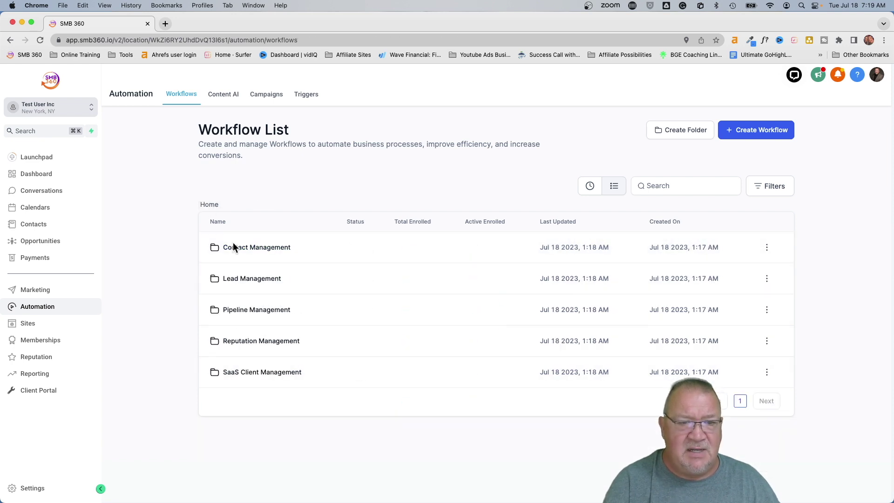
{"action": "left_click", "coordinate": [241, 280]}
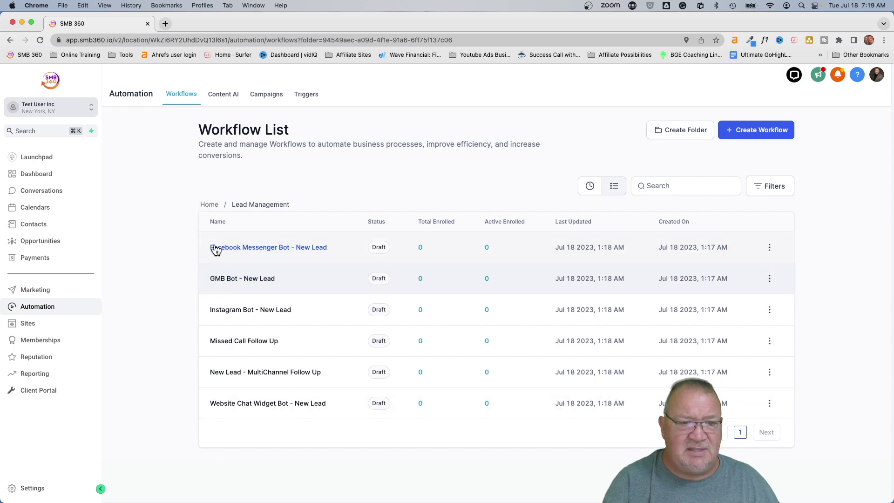
{"action": "left_click", "coordinate": [208, 205]}
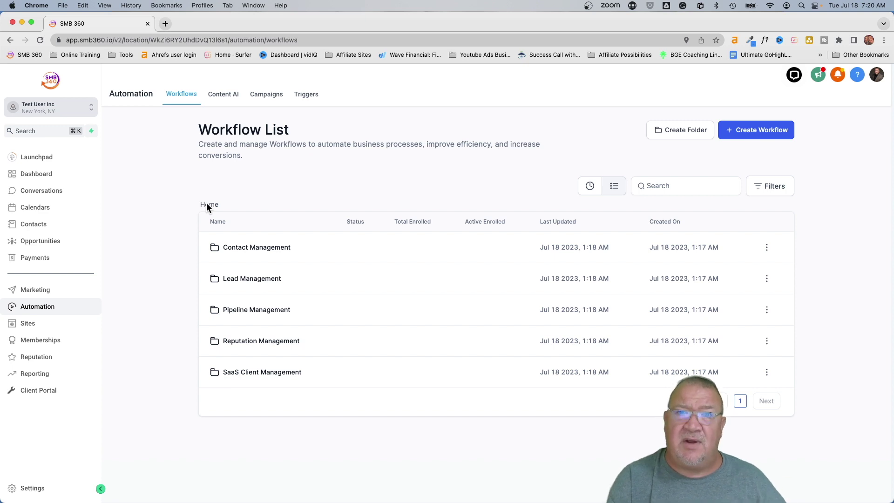
{"action": "left_click", "coordinate": [83, 112]}
Step: Switch to Agency View and open the agency's snapshot list in Settings
{"action": "left_click", "coordinate": [145, 135]}
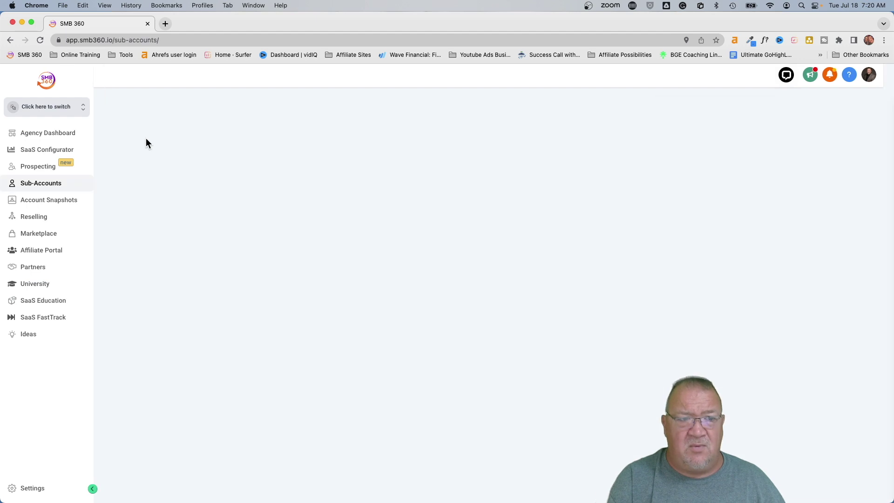
{"action": "left_click", "coordinate": [32, 488]}
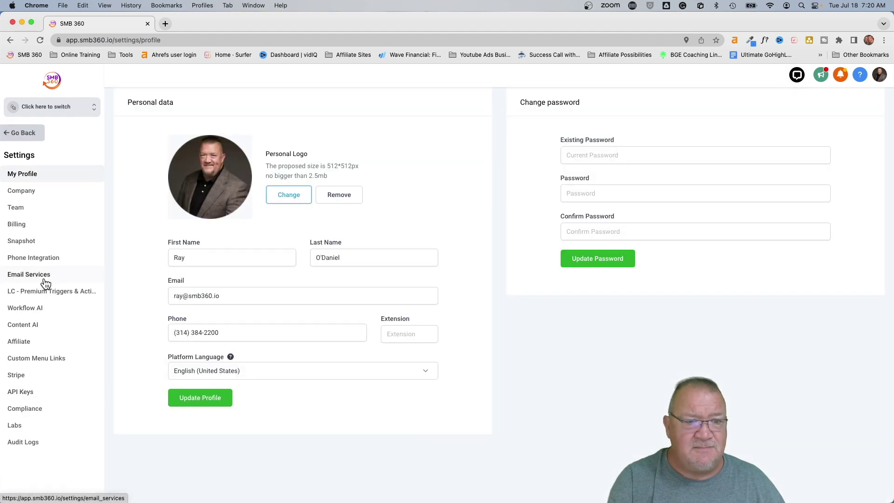
{"action": "left_click", "coordinate": [28, 248]}
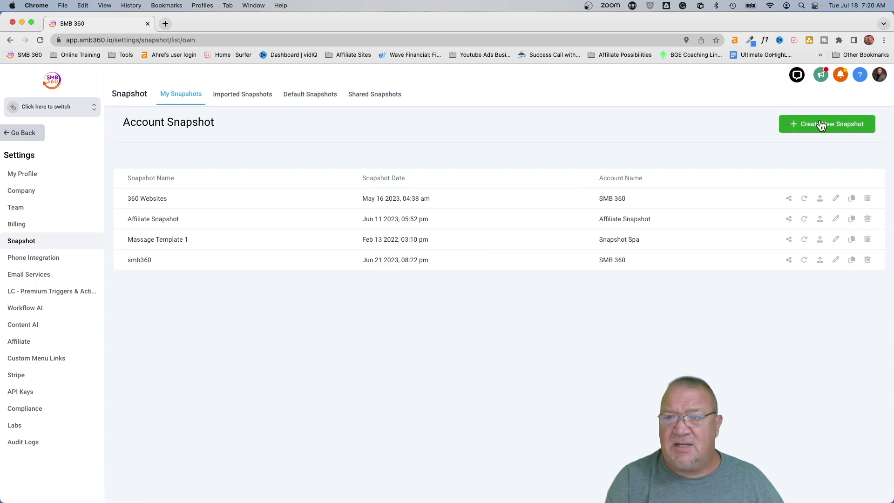
Step: Draft a 'test User' snapshot from Test User Inc, then cancel without saving
{"action": "left_click", "coordinate": [813, 125]}
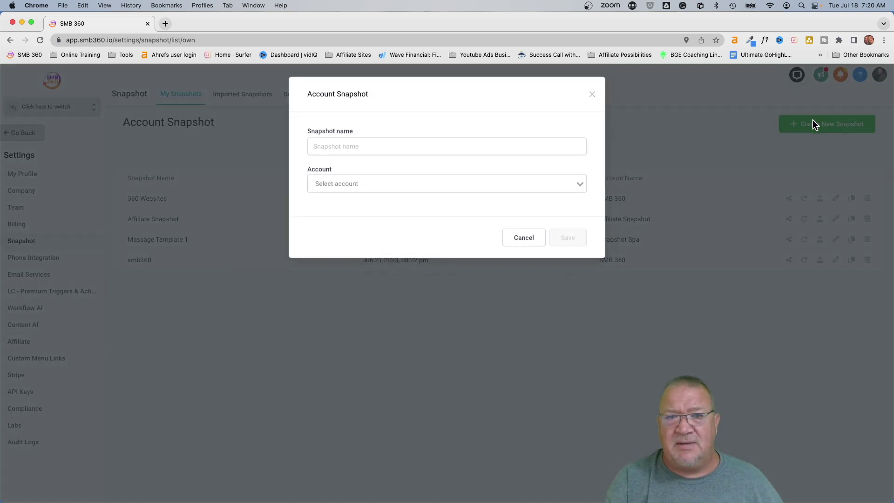
{"action": "left_click", "coordinate": [339, 147]}
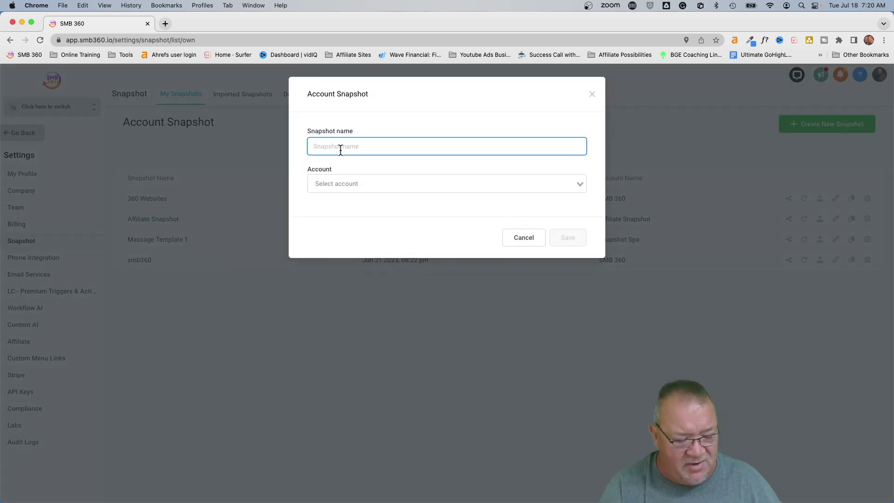
{"action": "type", "text": "test User"}
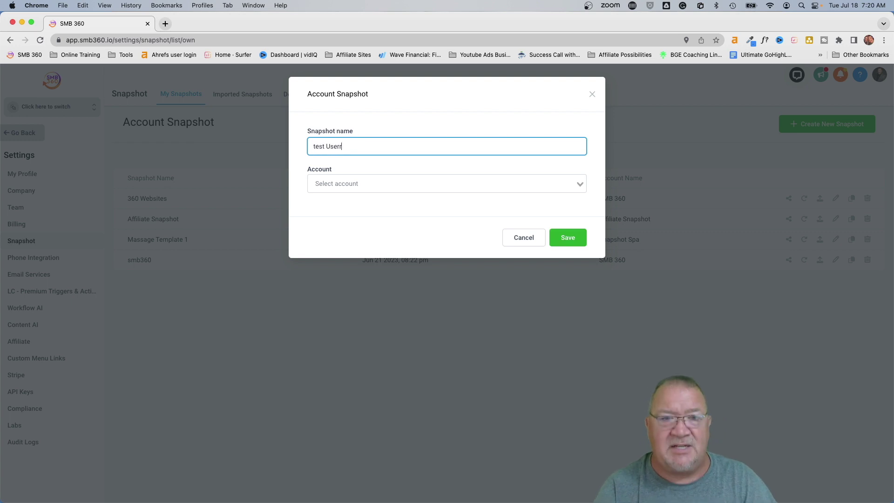
{"action": "left_click", "coordinate": [340, 181]}
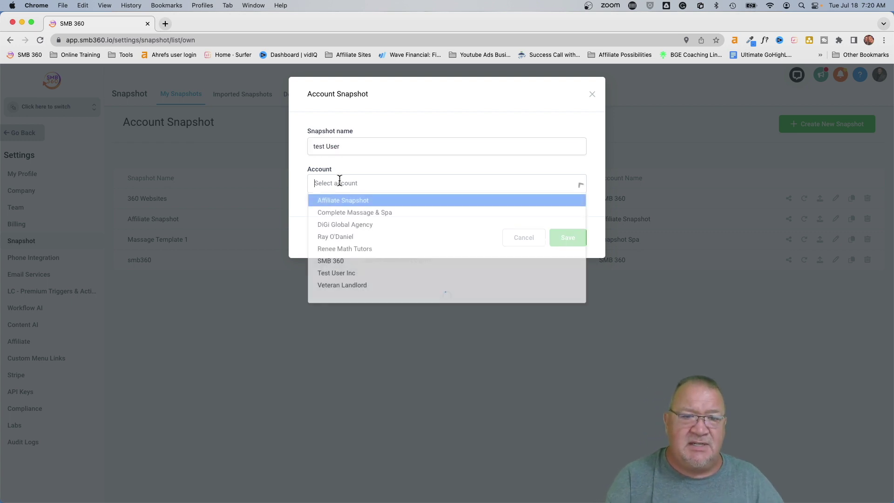
{"action": "left_click", "coordinate": [345, 274]}
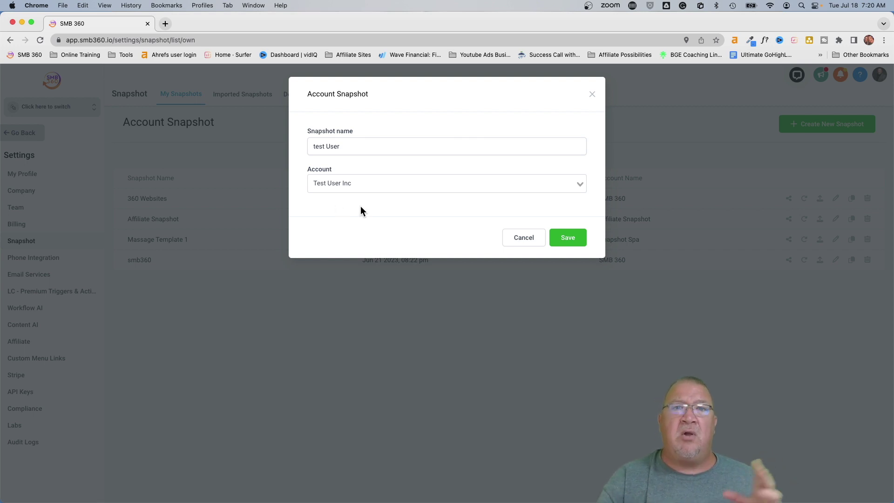
{"action": "left_click", "coordinate": [522, 235]}
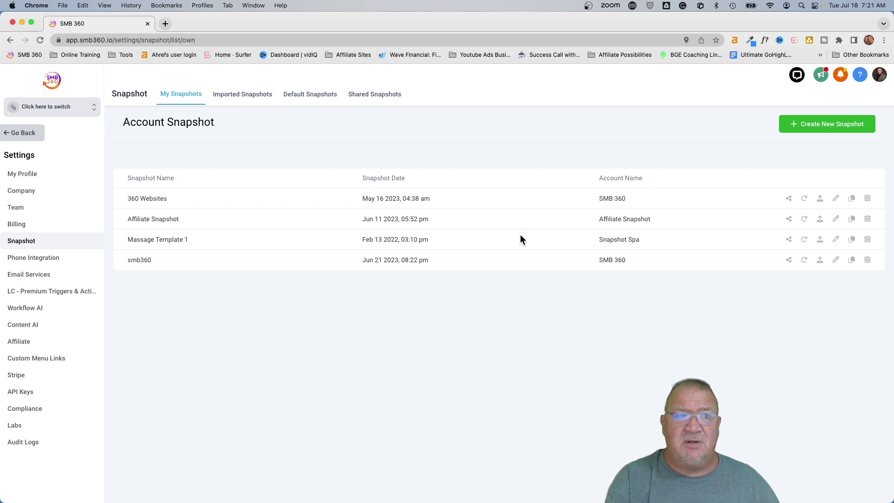
{"action": "left_click", "coordinate": [84, 109]}
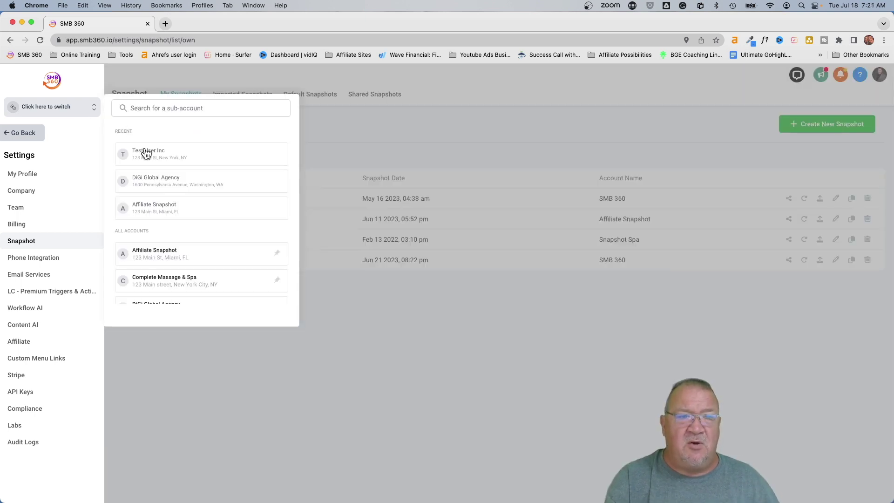
Step: Choose Test User Inc from the Recent accounts list to reach its dashboard
{"action": "left_click", "coordinate": [142, 148]}
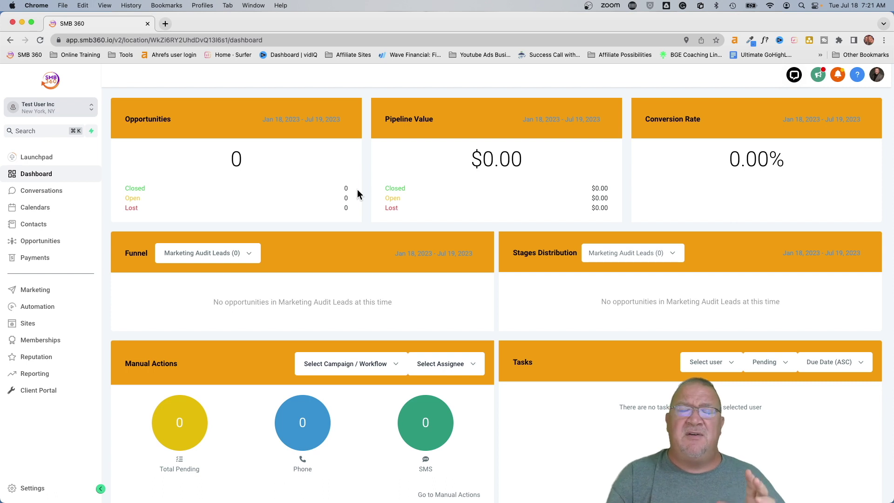